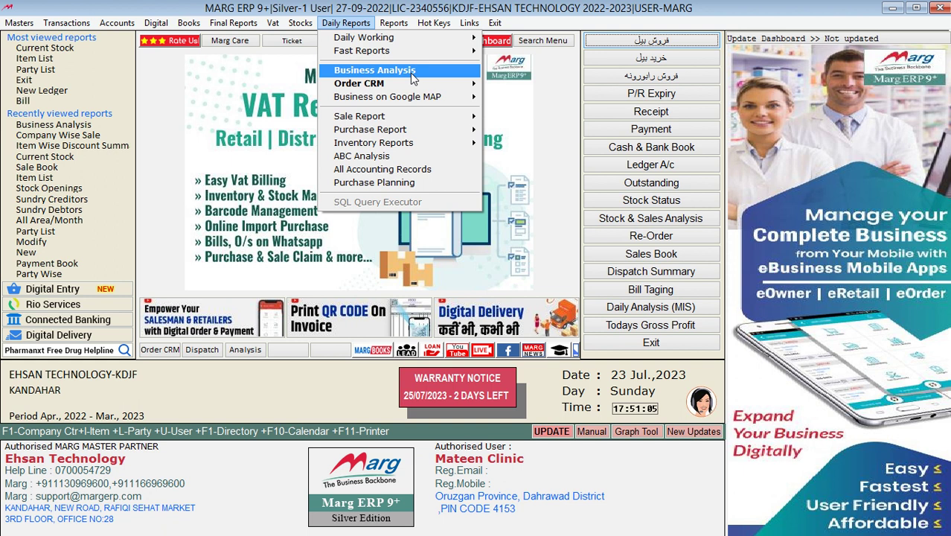
- Open the Business Analysis report and keep its format set to Manual
click(414, 74)
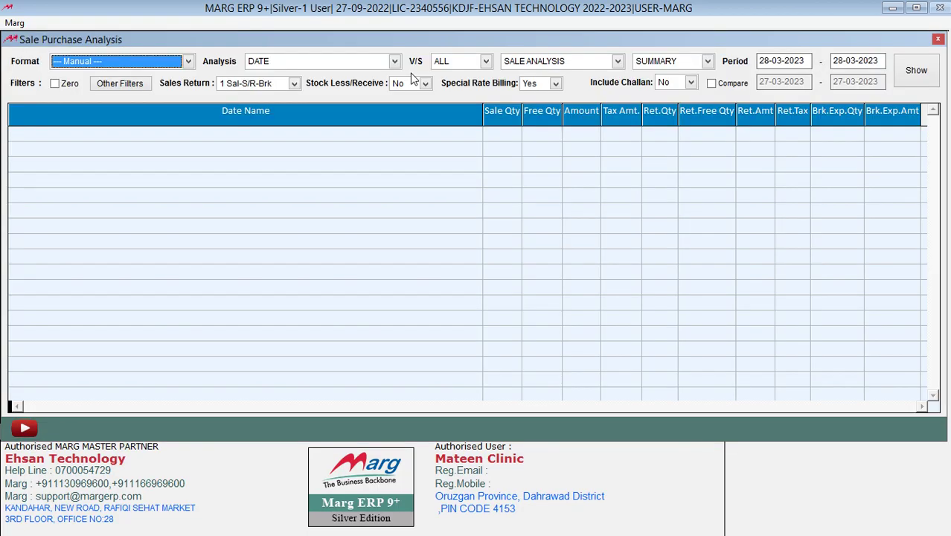
click(190, 62)
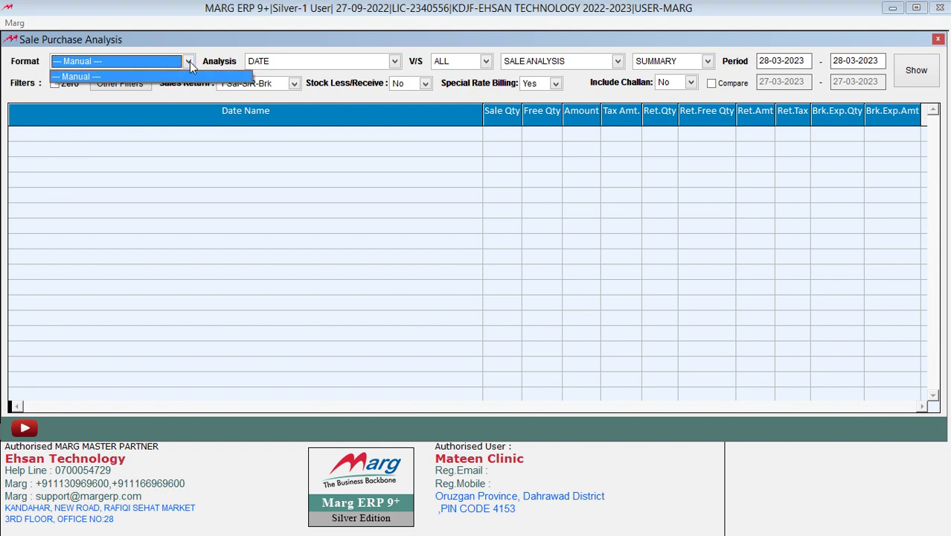
click(190, 61)
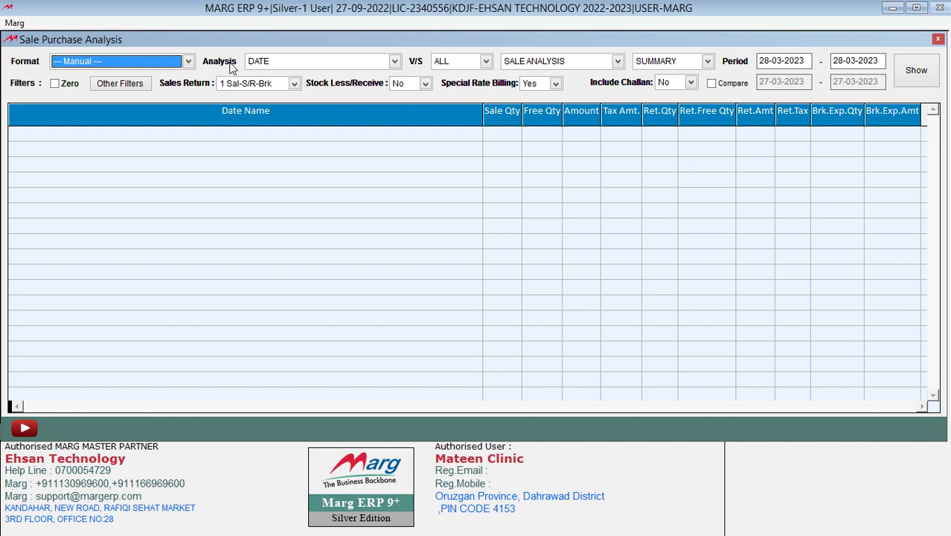
key(Return)
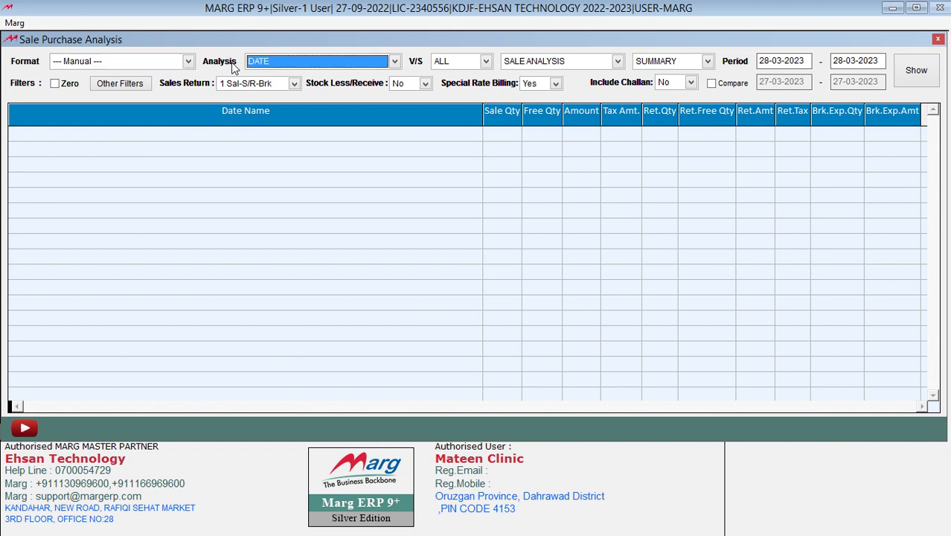
- Look through the available analysis bases from DATE to SALT and keep DATE selected
click(292, 65)
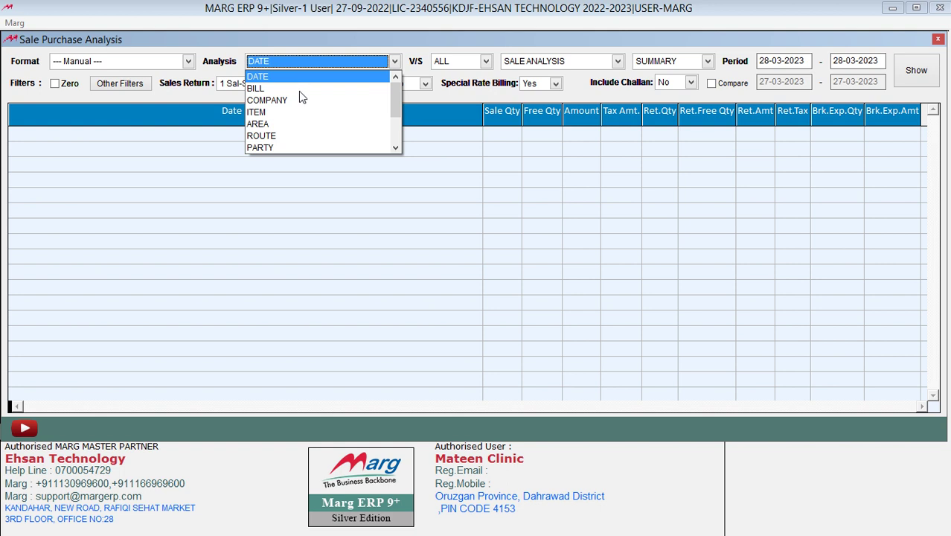
key(Down)
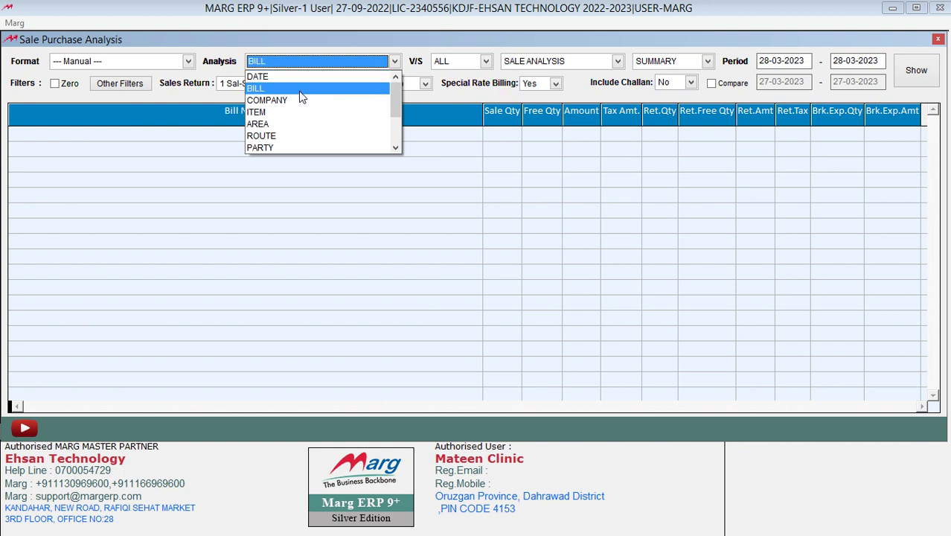
key(Down)
key(Down)
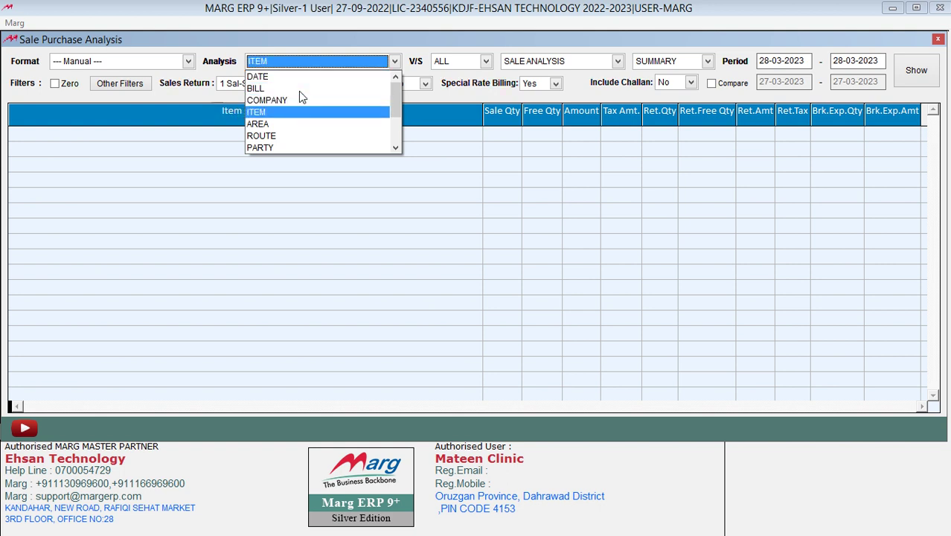
key(Down)
key(Down)
key(Down)
key(Down)
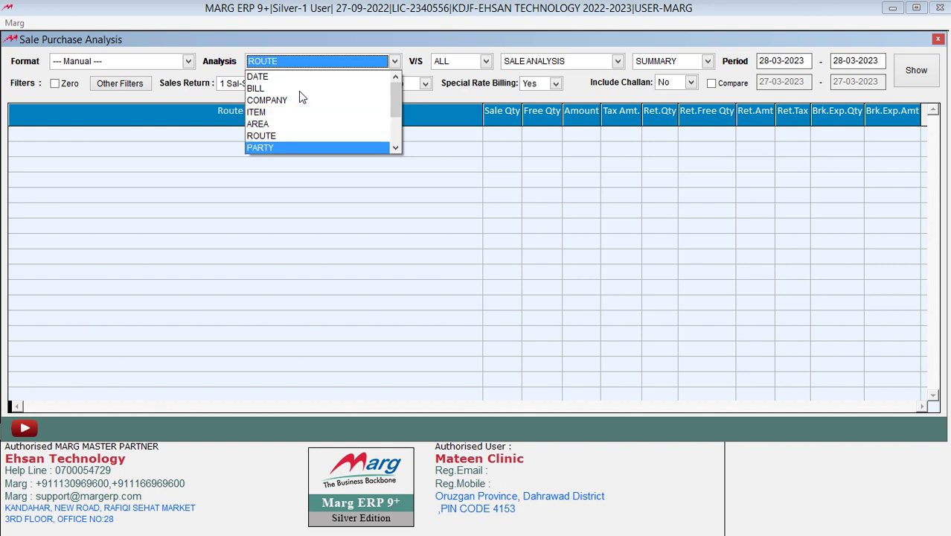
key(Down)
key(Down)
key(Down)
key(Down)
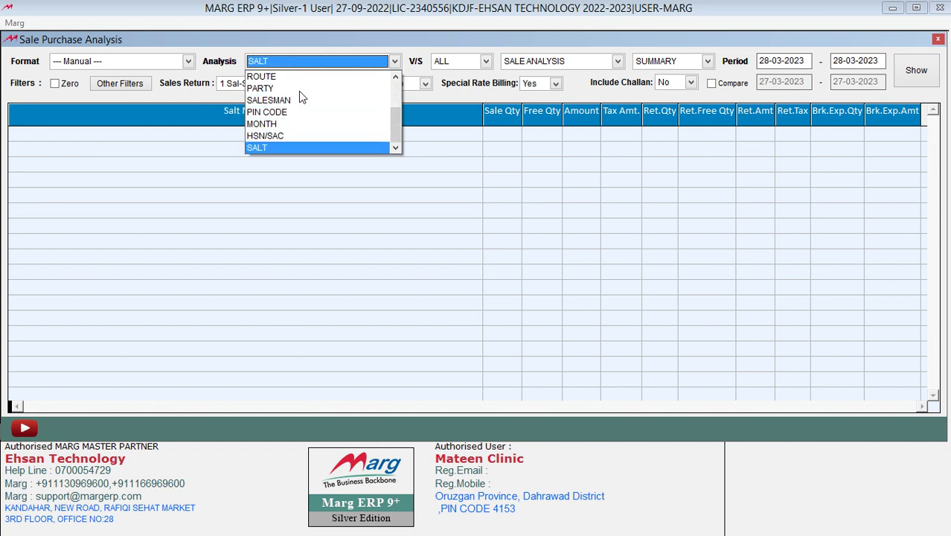
key(Up)
key(Up)
key(Up)
key(Up)
key(Up)
key(Up)
key(Up)
key(Up)
key(Up)
key(Up)
key(Up)
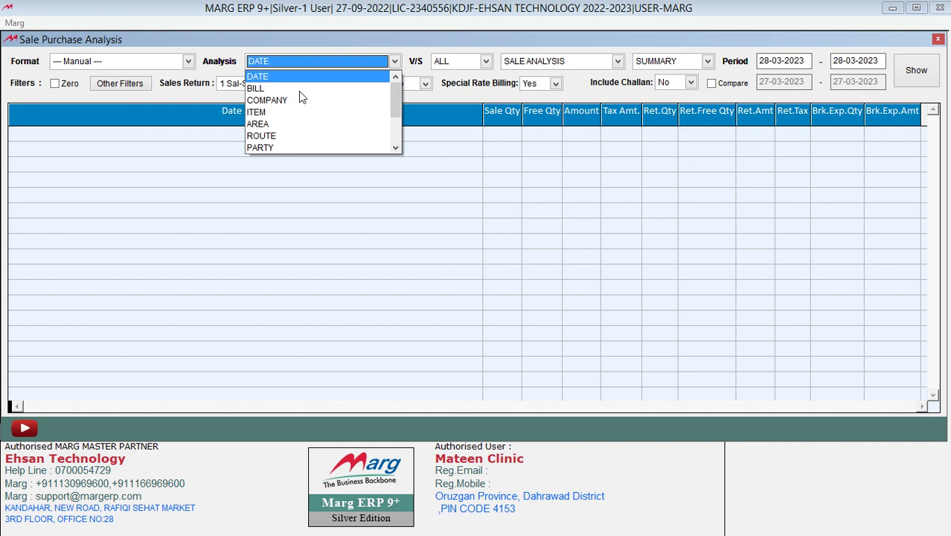
key(Return)
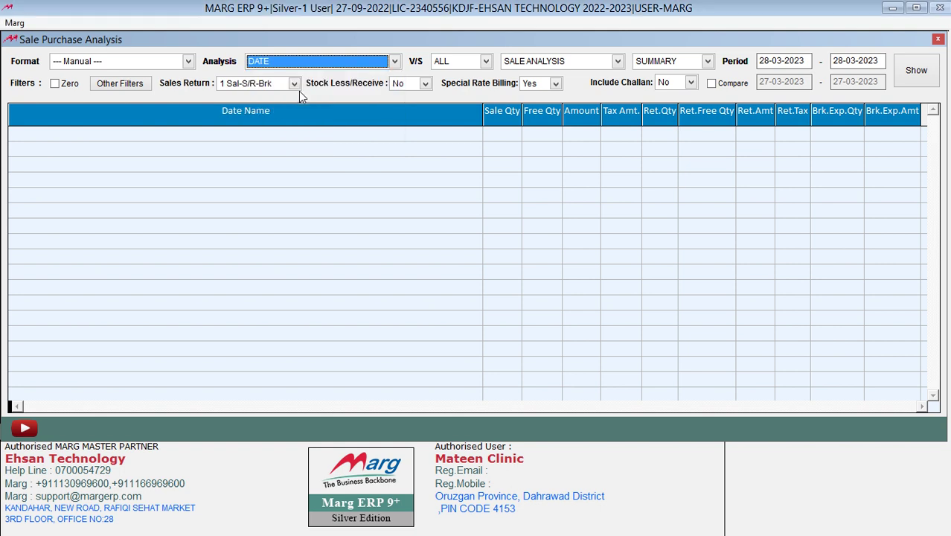
- Look through the V/S comparison options, such as COMPANY and ROUTE, and keep ALL selected
key(Return)
key(alt+Down)
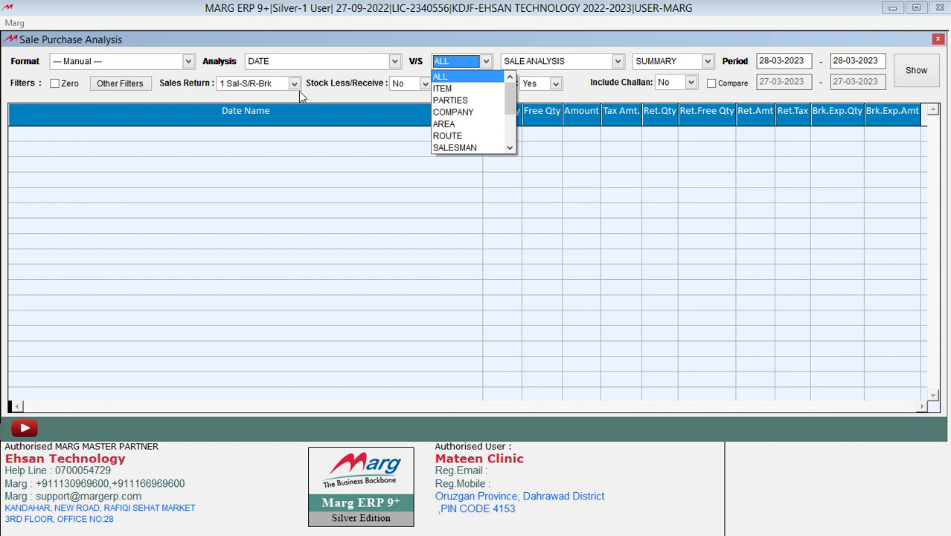
key(Down)
key(Down)
key(Down)
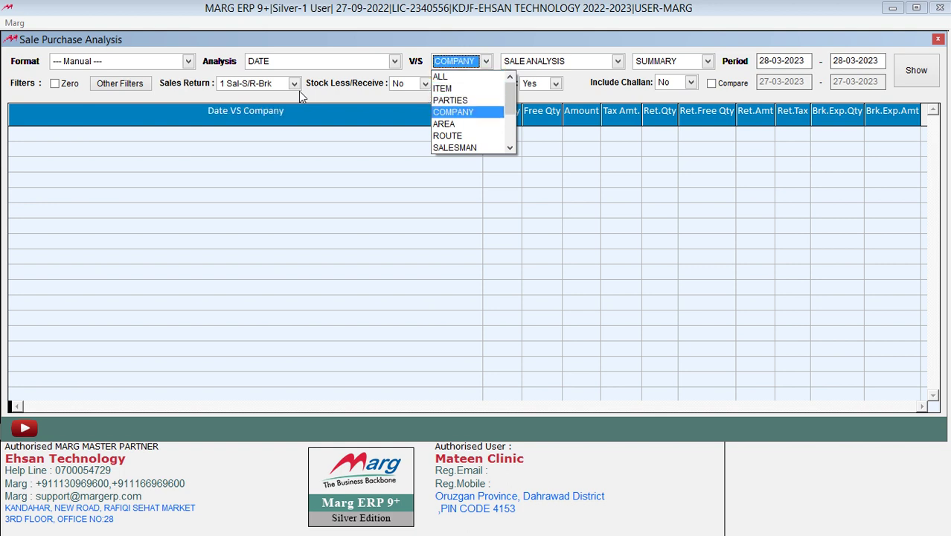
key(Down)
key(Down)
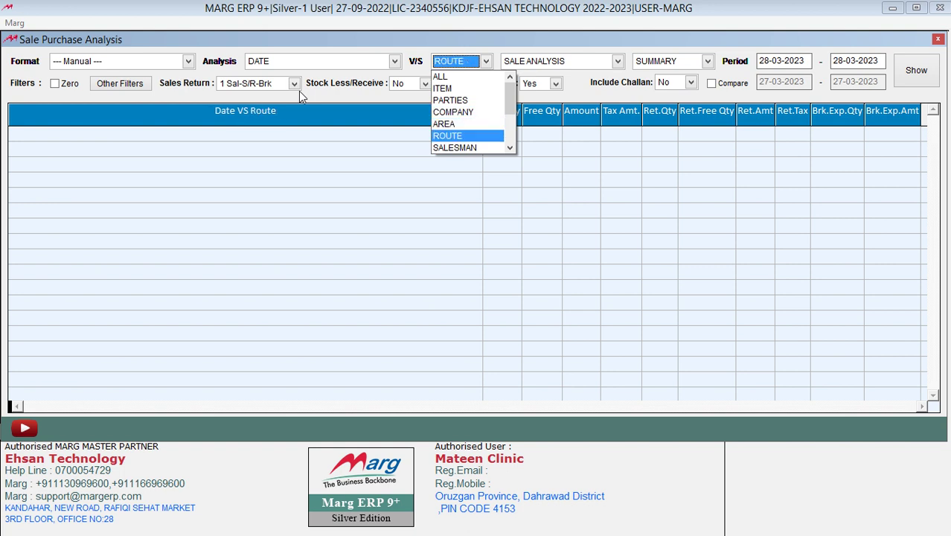
key(Up)
key(Up)
key(Up)
key(Up)
key(Up)
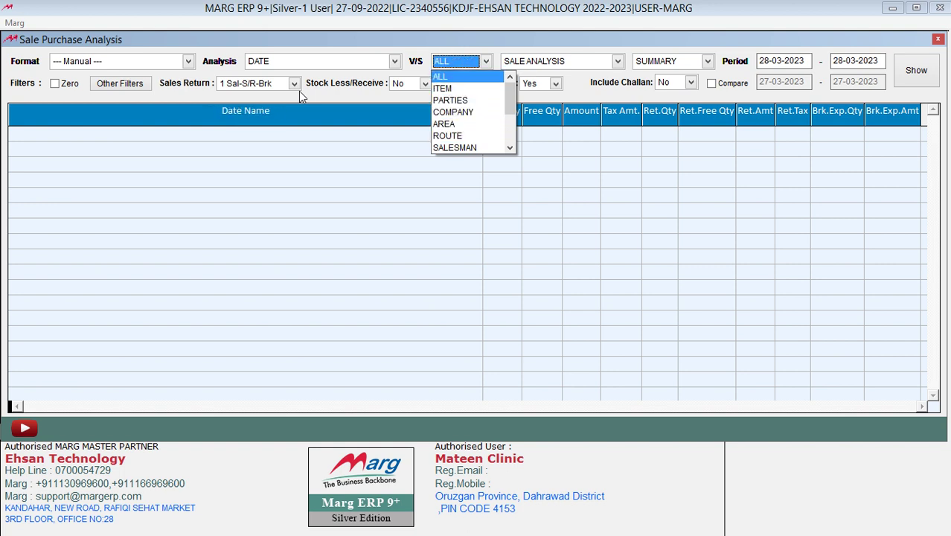
key(Return)
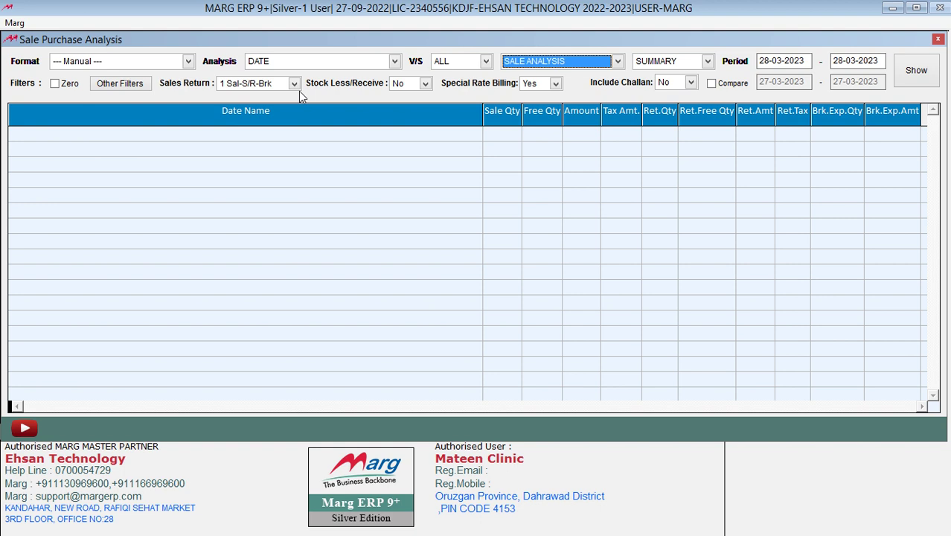
- Look through the report types from sale scheme register to purchase return analysis and keep SALE ANALYSIS selected
key(alt+Down)
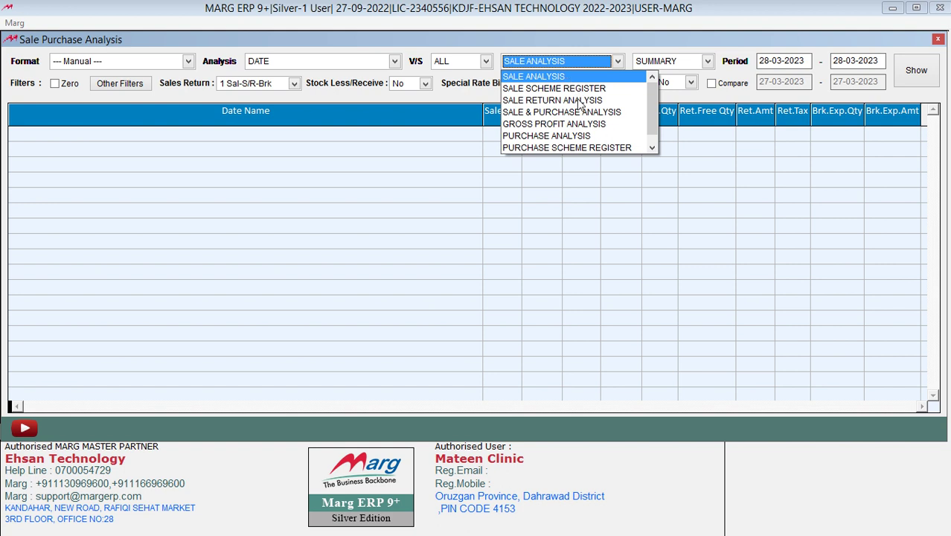
key(Down)
key(Down)
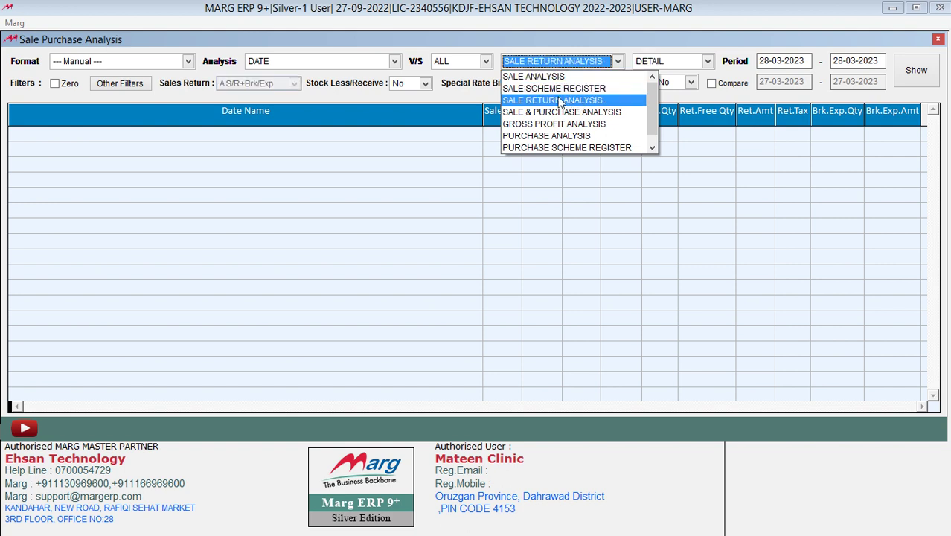
key(Up)
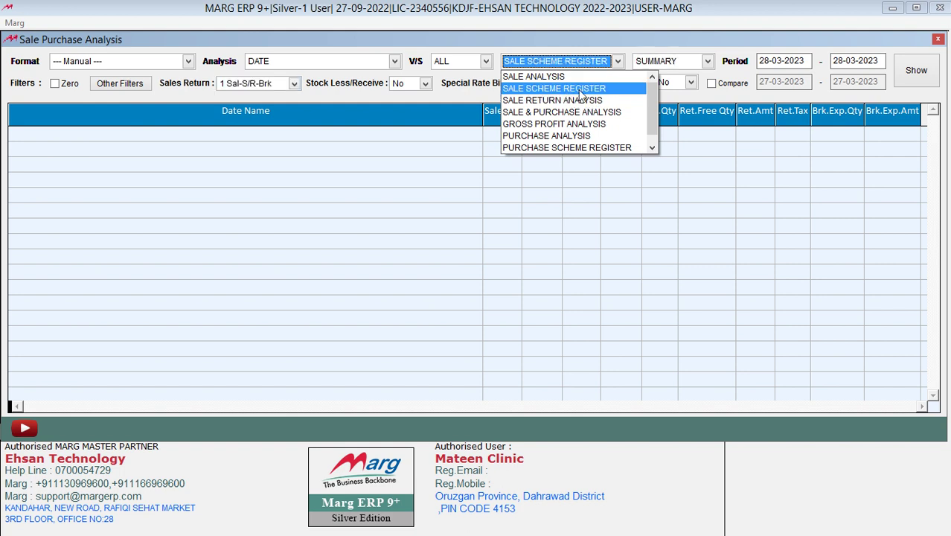
key(Down)
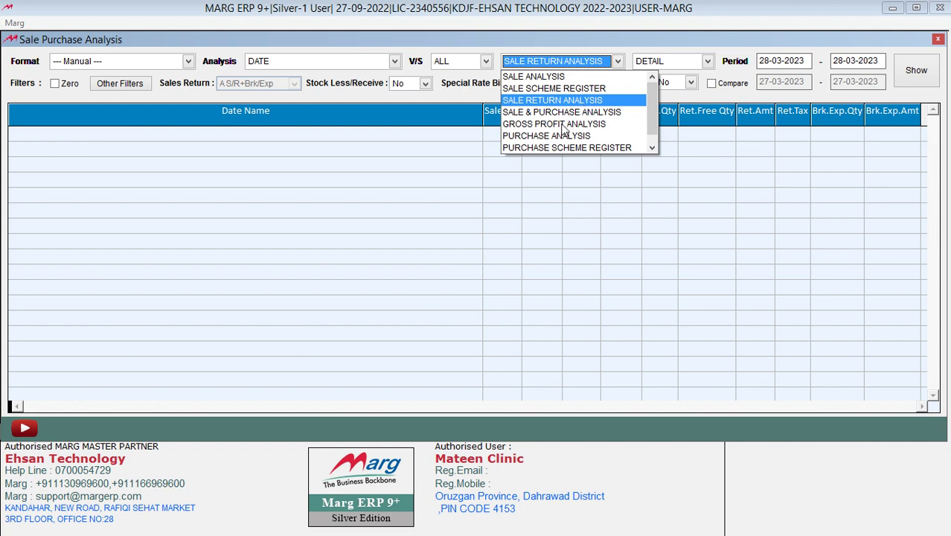
key(Down)
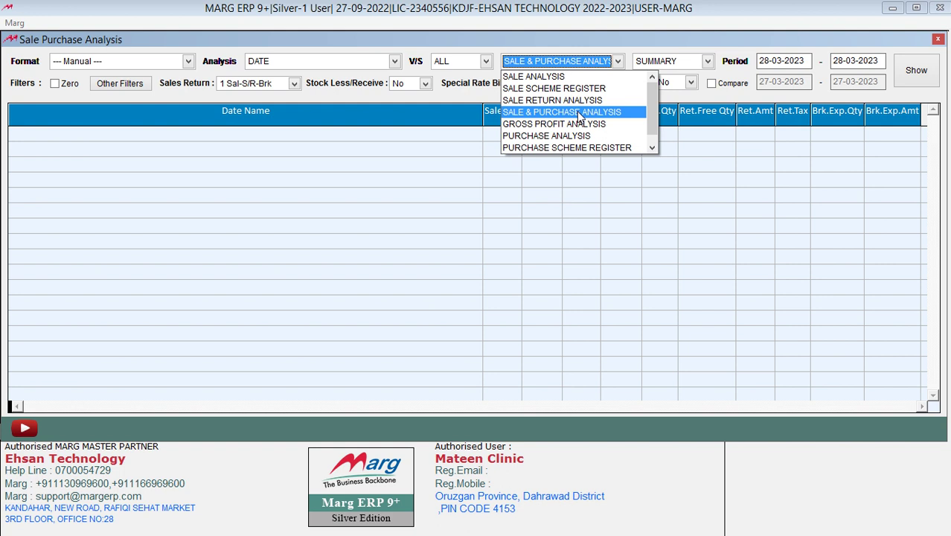
key(Down)
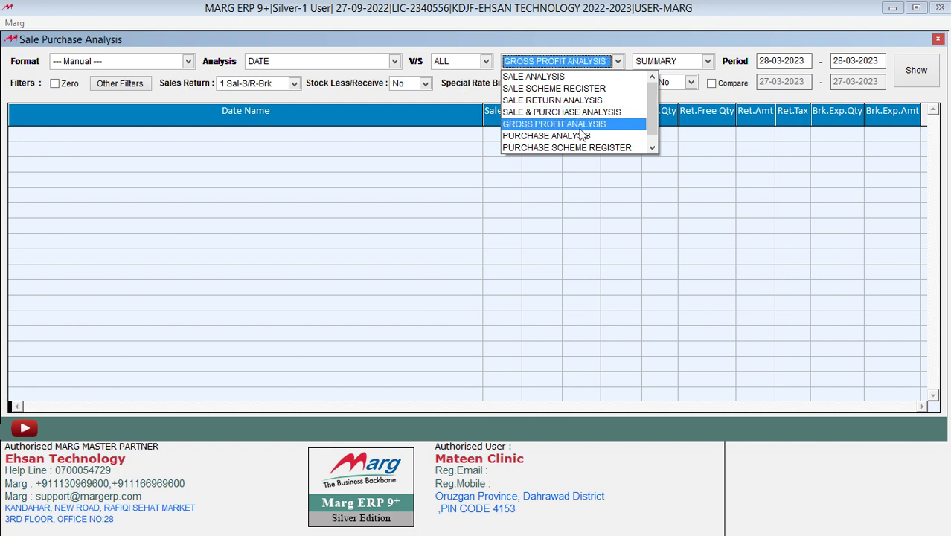
key(Down)
key(Down)
key(Down)
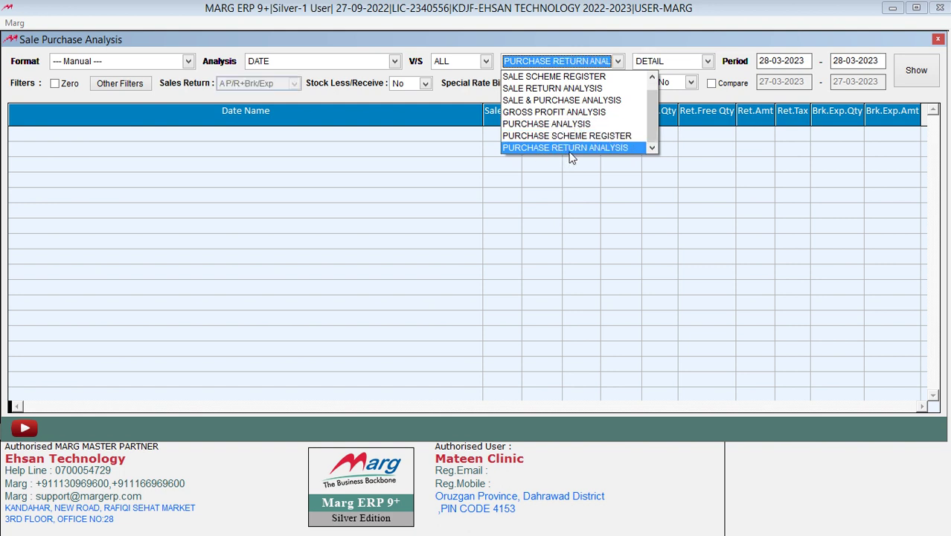
key(Up)
key(Up)
key(Up)
key(Up)
key(Up)
key(Up)
key(Up)
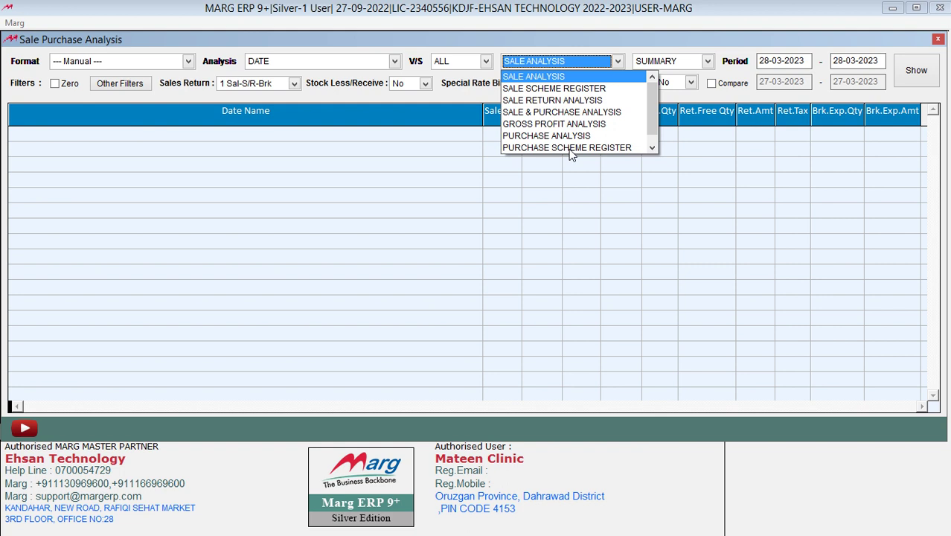
key(Return)
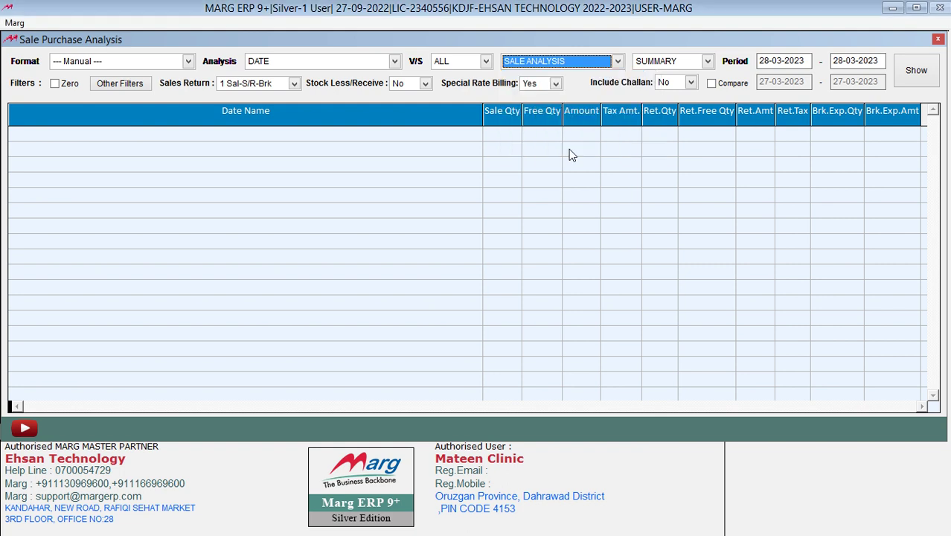
- Set the report's level of detail to DETAIL
key(Return)
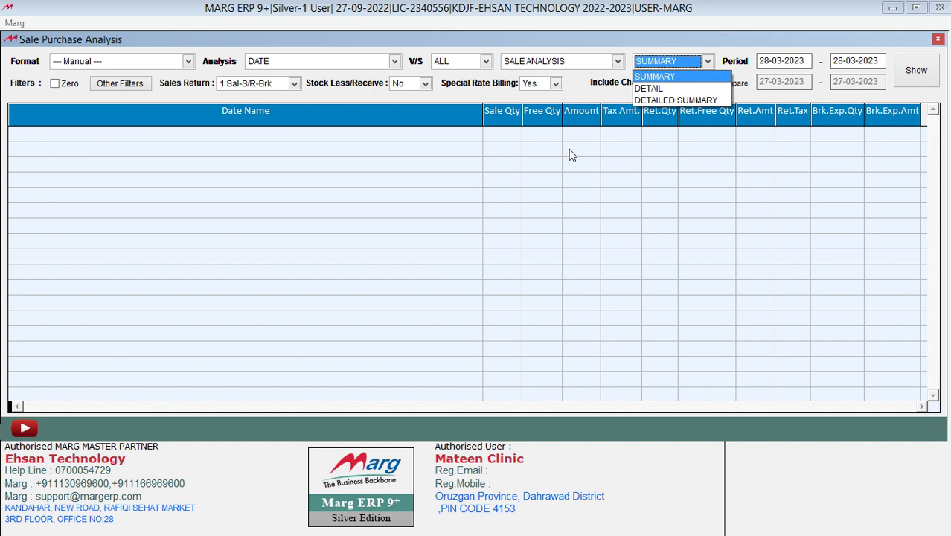
key(Down)
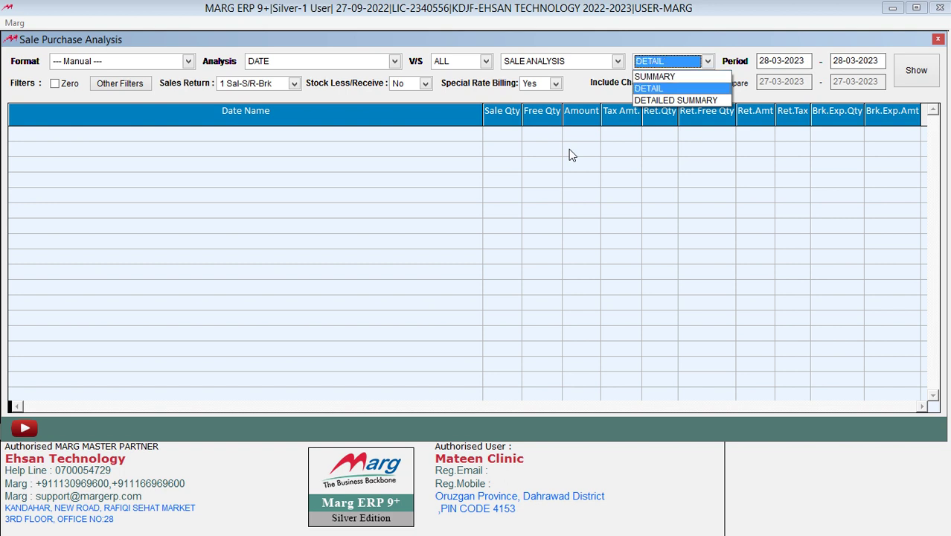
key(Down)
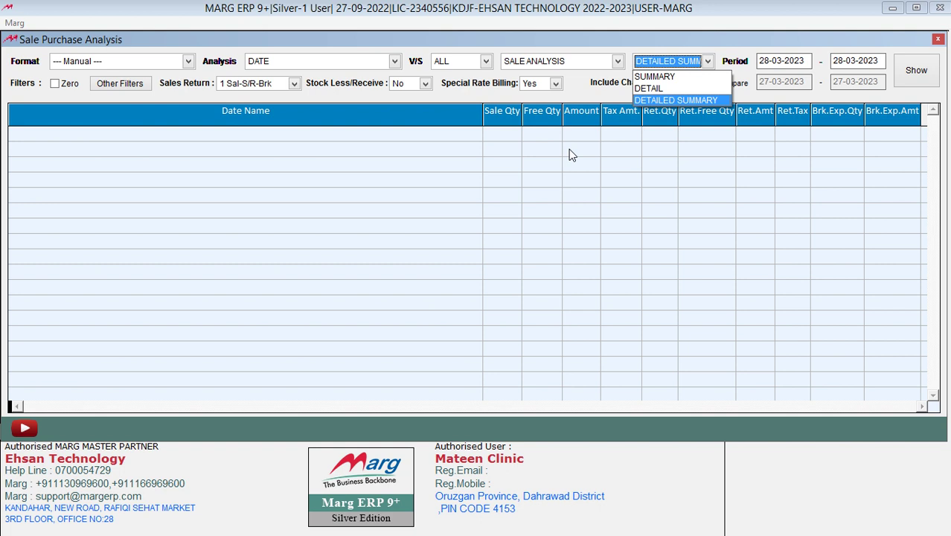
key(Up)
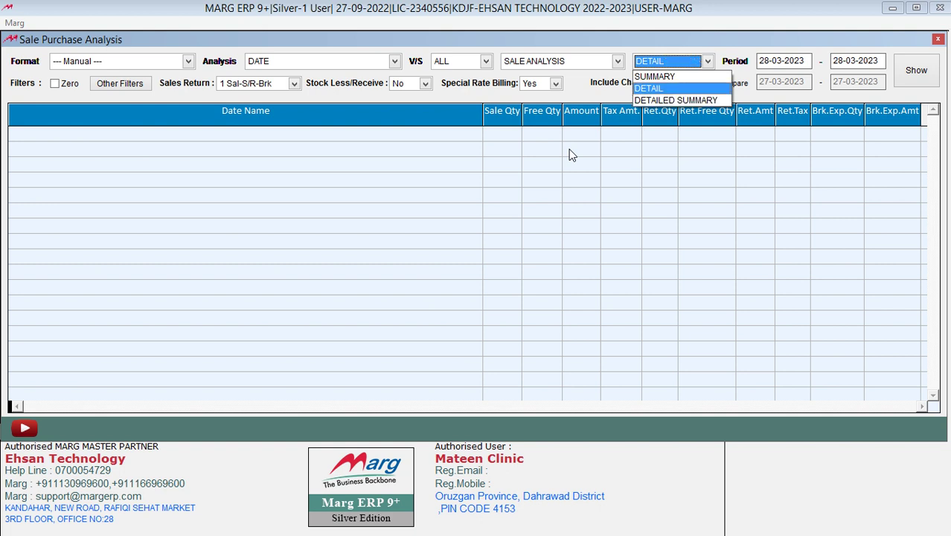
key(Return)
- Set the period's start date to 01-07-2022 and show the detailed sale analysis report
key(Return)
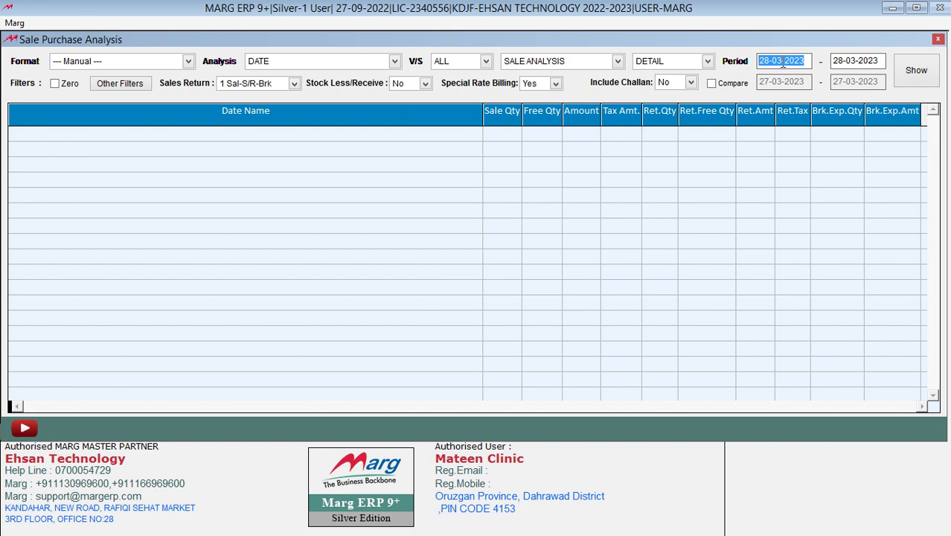
text(01)
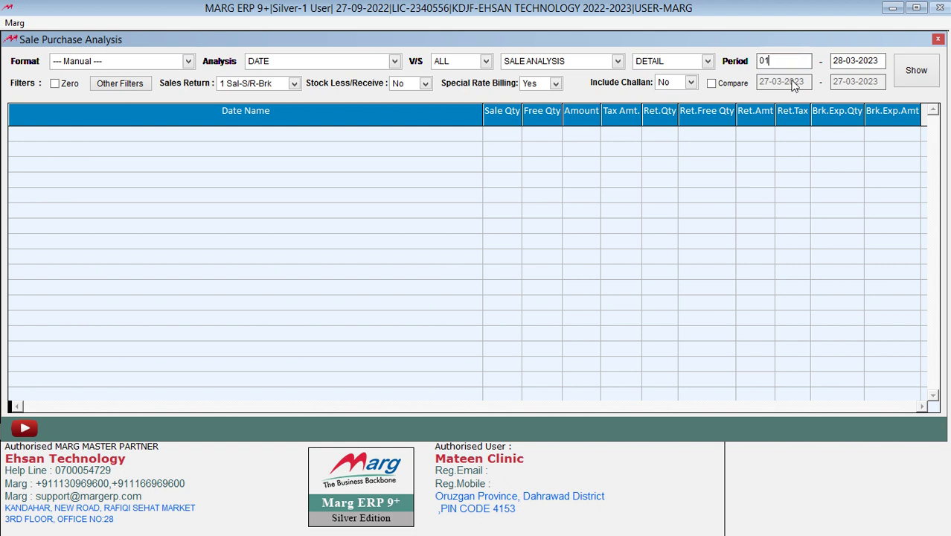
text(-07)
key(Return)
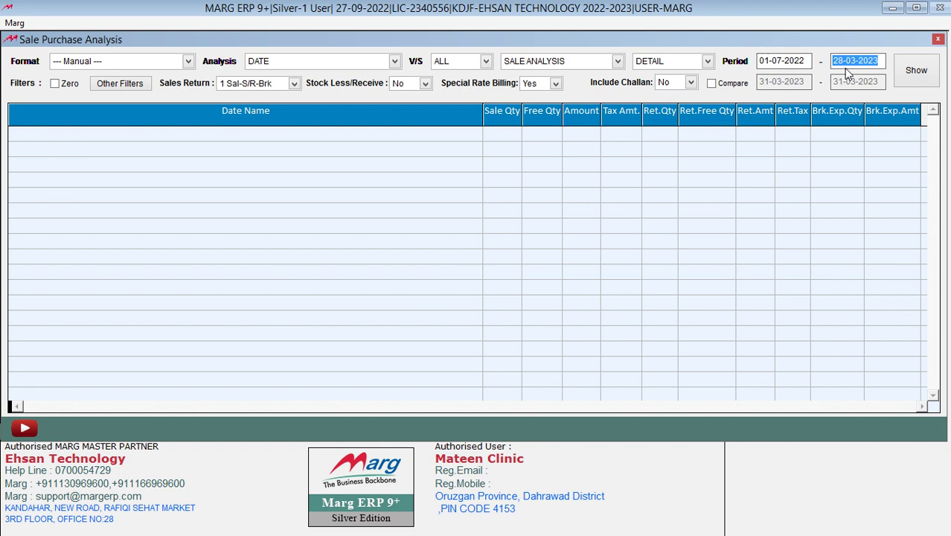
click(903, 83)
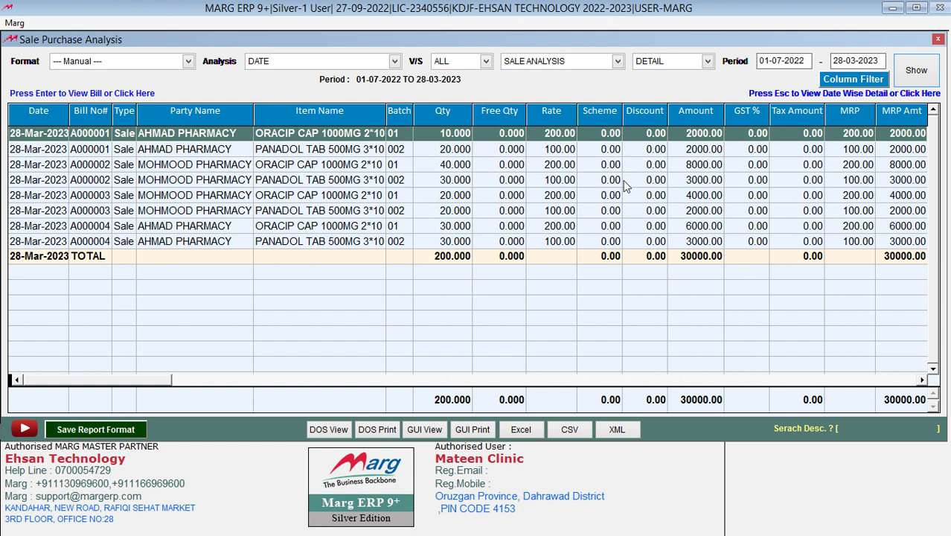
click(922, 380)
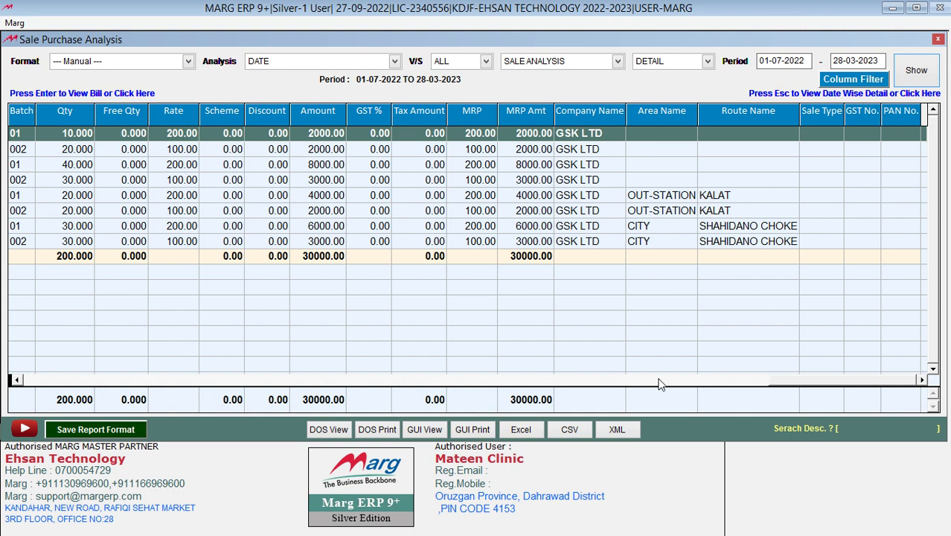
click(15, 381)
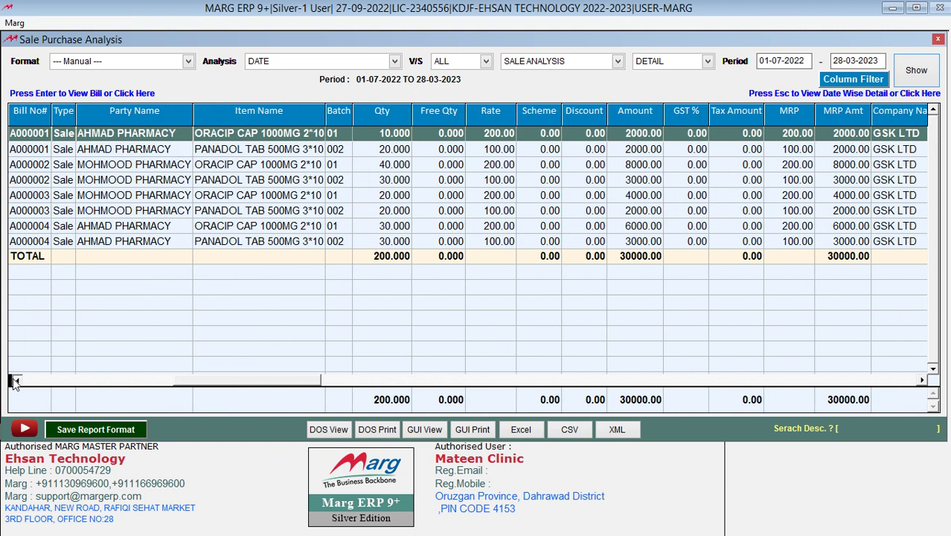
- Open the report's column filter and exclude the Scheme column
click(15, 381)
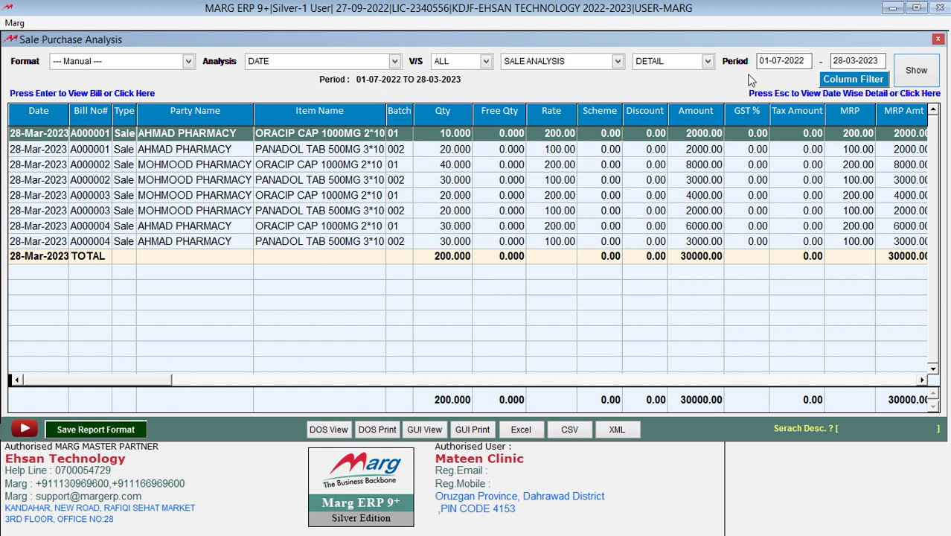
click(854, 80)
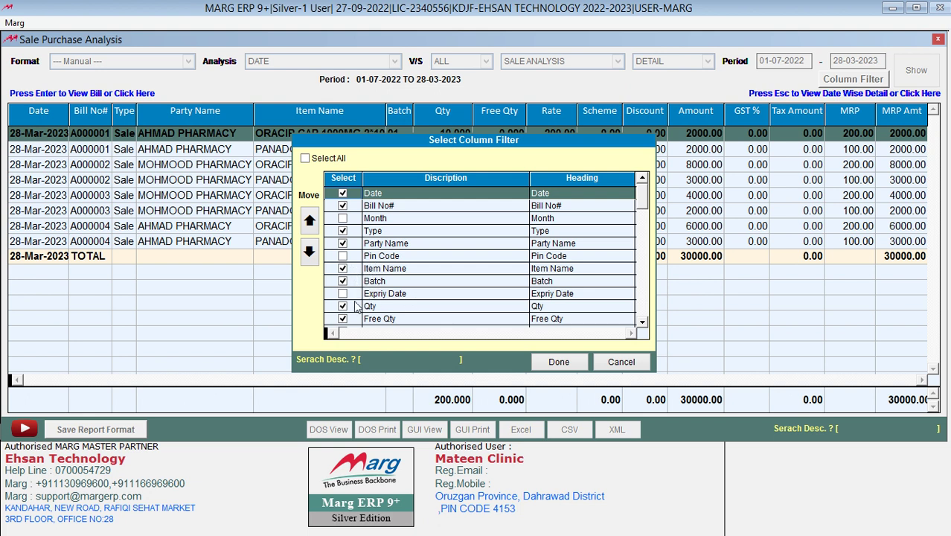
click(645, 323)
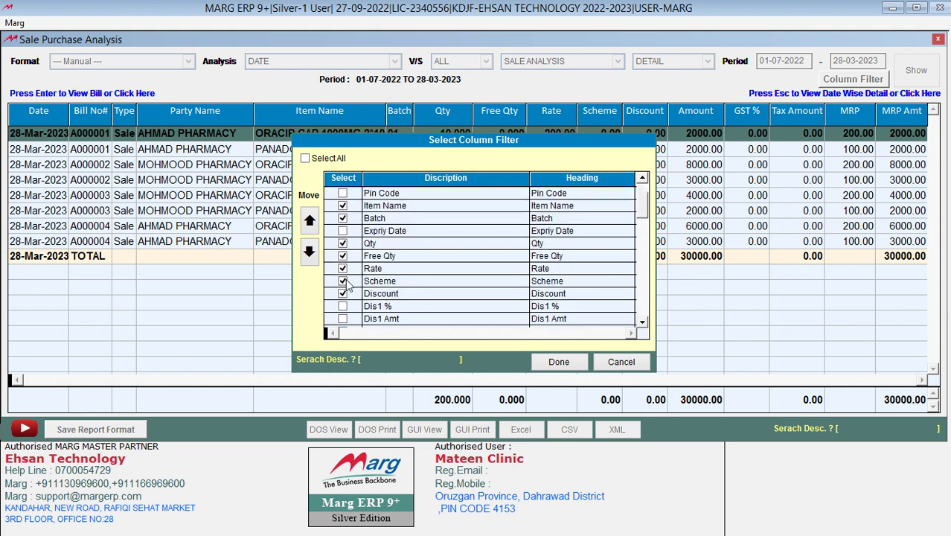
click(344, 282)
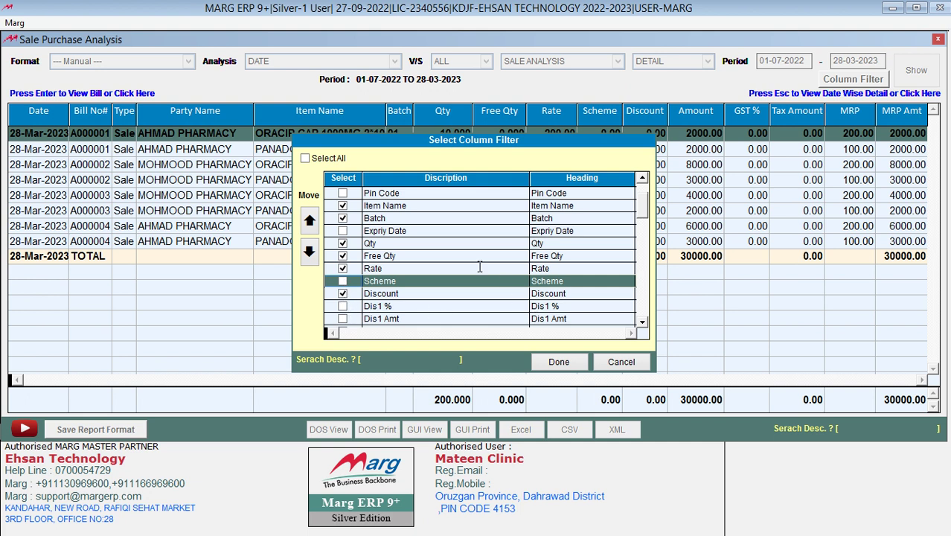
- Exclude the GST % and Tax Amount columns from the report
click(642, 322)
click(642, 322)
click(641, 322)
click(641, 322)
click(641, 323)
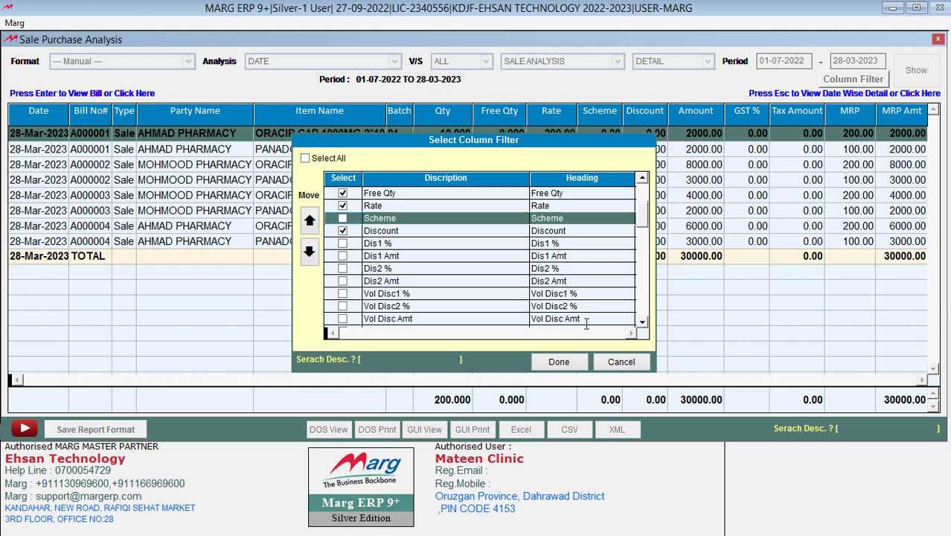
click(642, 322)
click(642, 322)
click(641, 323)
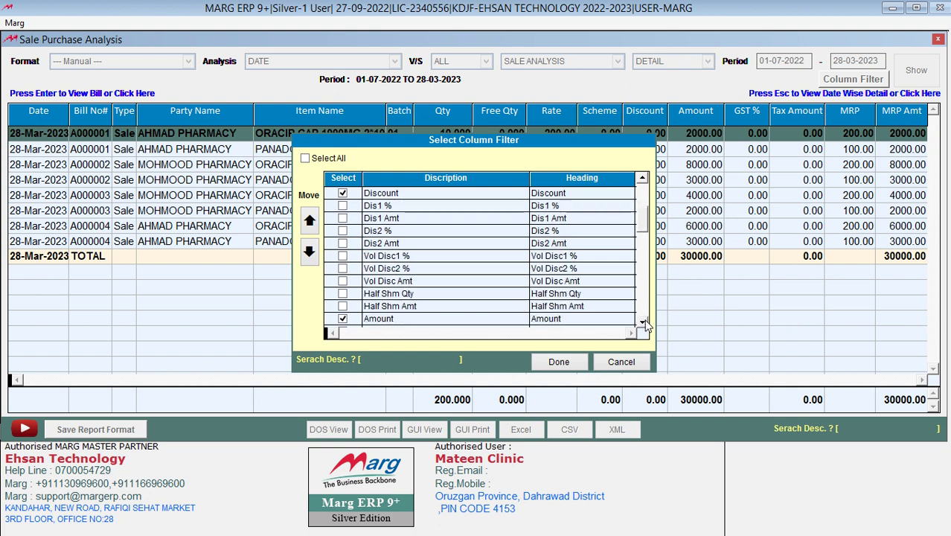
click(641, 323)
click(642, 322)
click(642, 323)
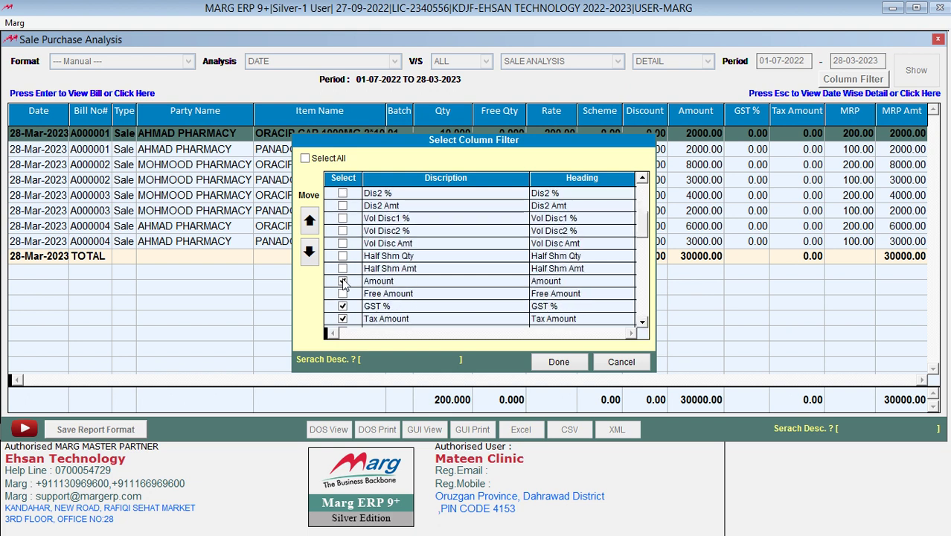
click(346, 307)
click(346, 309)
click(347, 318)
click(347, 318)
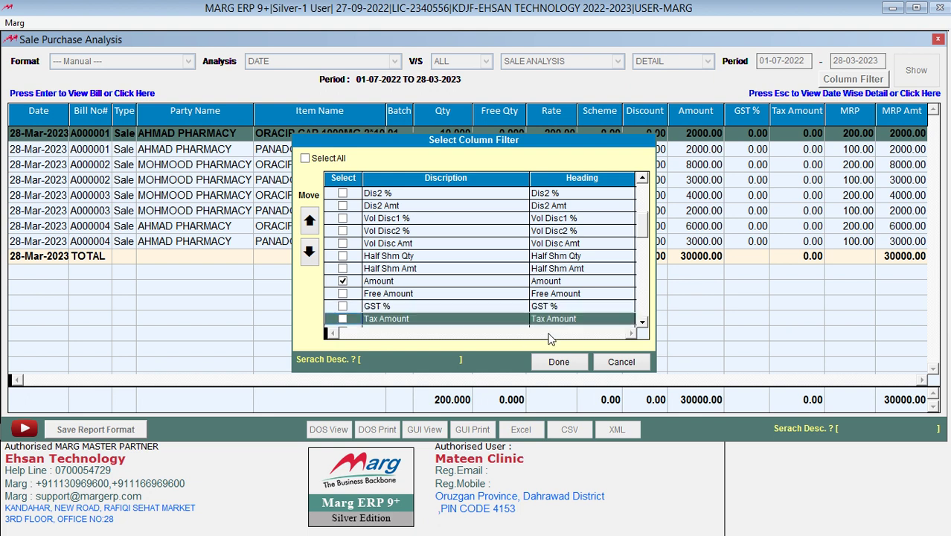
- Include the Bill Amount column in the report and exclude the MRP column
click(641, 322)
click(641, 323)
click(642, 322)
click(641, 322)
click(641, 322)
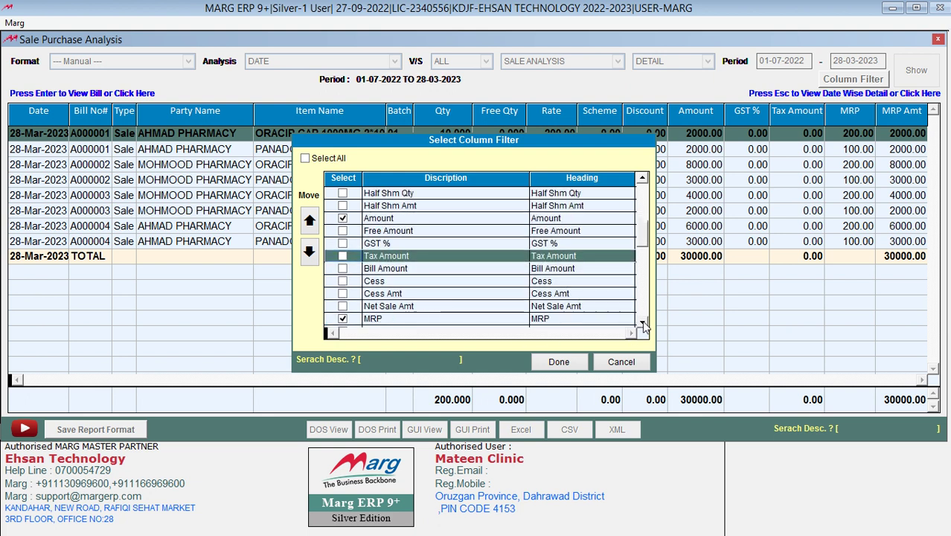
click(343, 268)
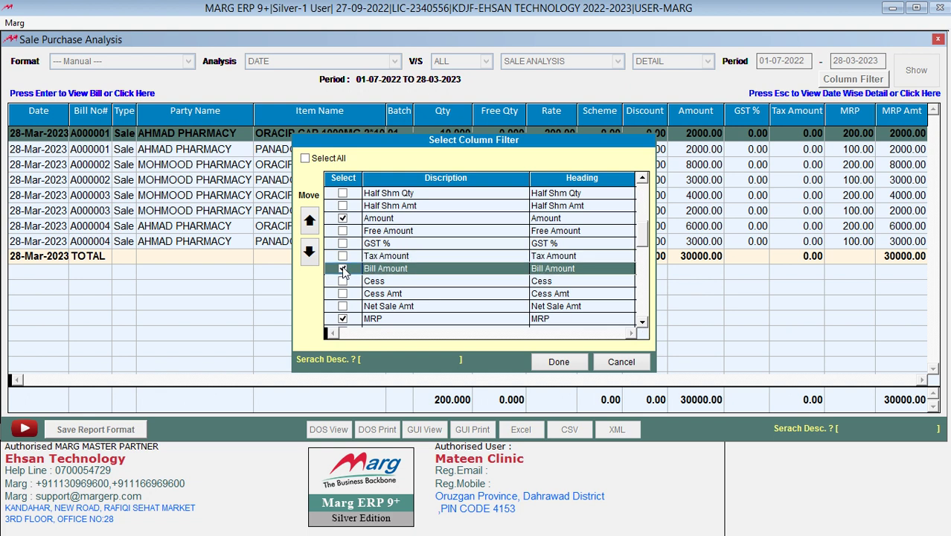
click(343, 319)
click(344, 319)
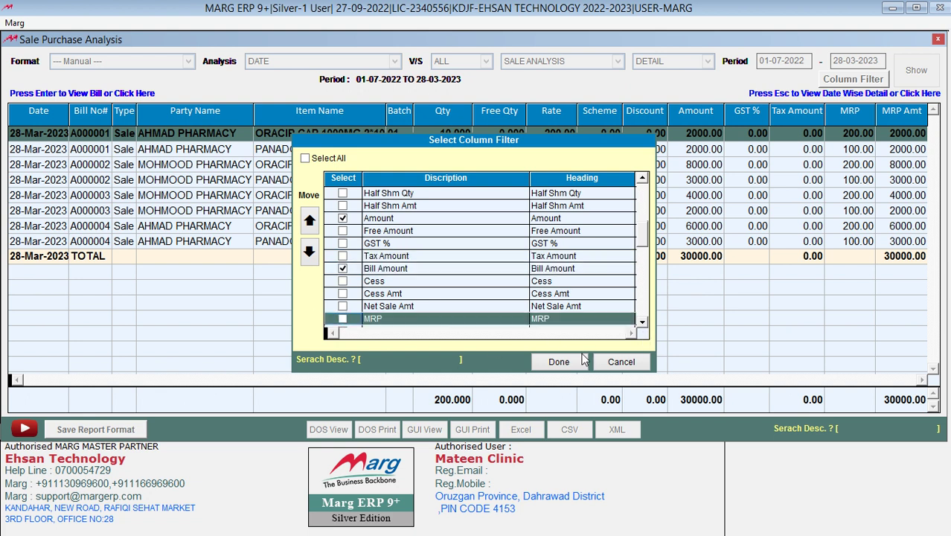
- Include the Profit% column in the report's column selection
click(642, 323)
click(642, 323)
click(642, 323)
click(643, 323)
click(642, 323)
click(643, 323)
click(643, 323)
click(643, 323)
click(642, 323)
click(643, 323)
click(643, 323)
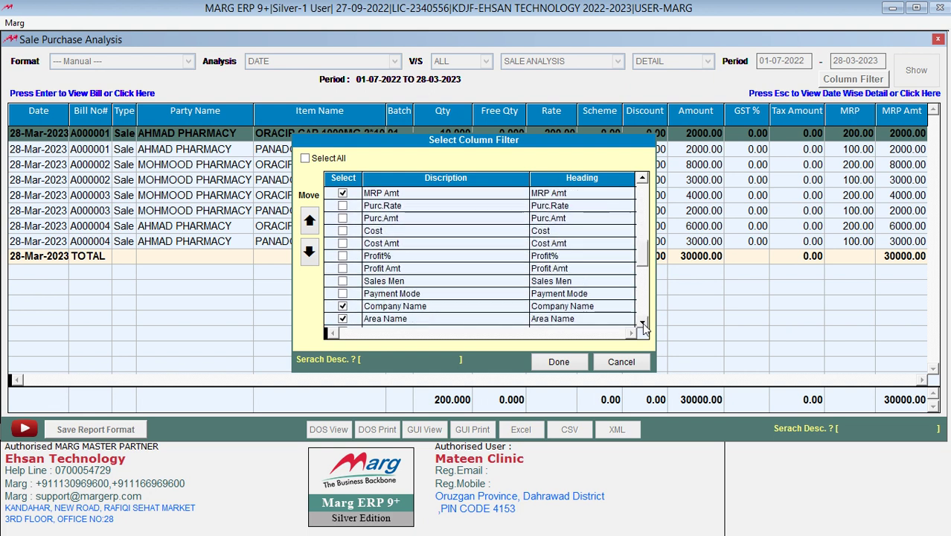
click(344, 257)
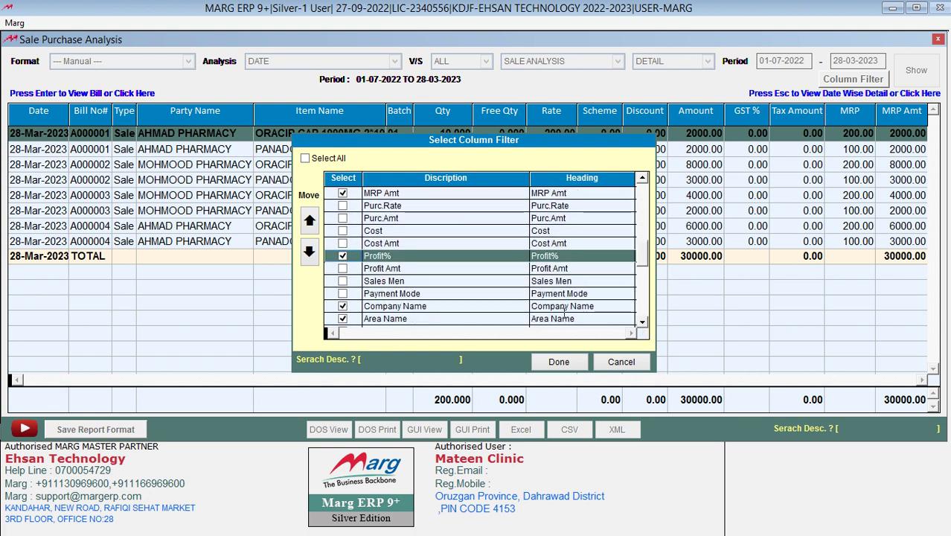
- Exclude the Sale Type column from the report
click(643, 323)
click(642, 323)
click(642, 324)
click(643, 323)
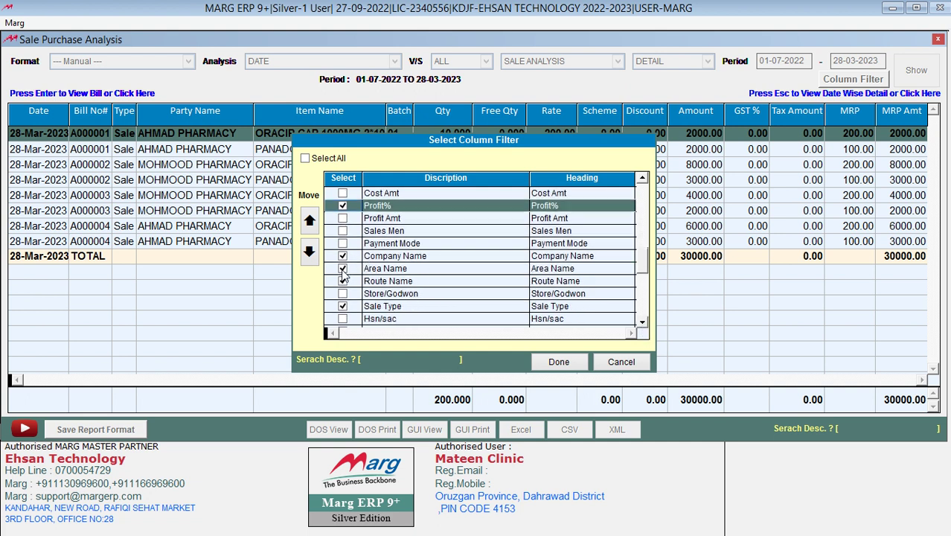
click(344, 307)
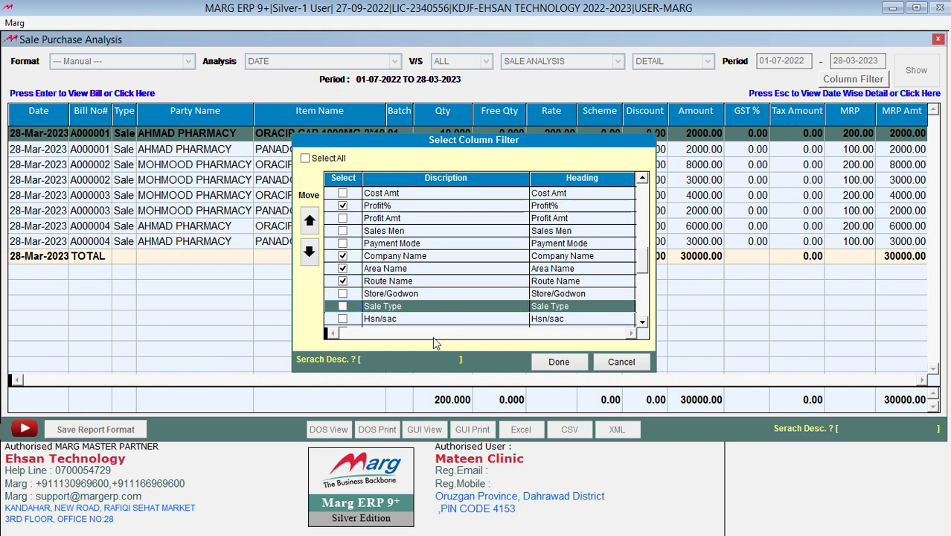
- Include the GST No. column, leave out PAN No. and apply the column selection to the report
click(643, 323)
click(642, 323)
click(643, 323)
click(642, 323)
click(643, 323)
click(642, 323)
click(645, 322)
click(645, 323)
click(645, 322)
click(644, 322)
click(645, 322)
click(645, 322)
click(645, 322)
click(644, 323)
click(342, 282)
click(342, 295)
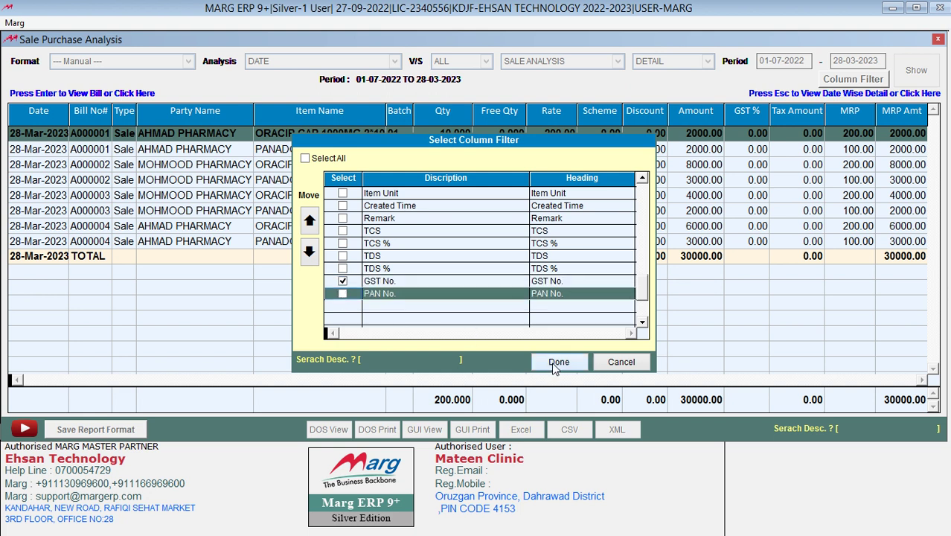
click(557, 363)
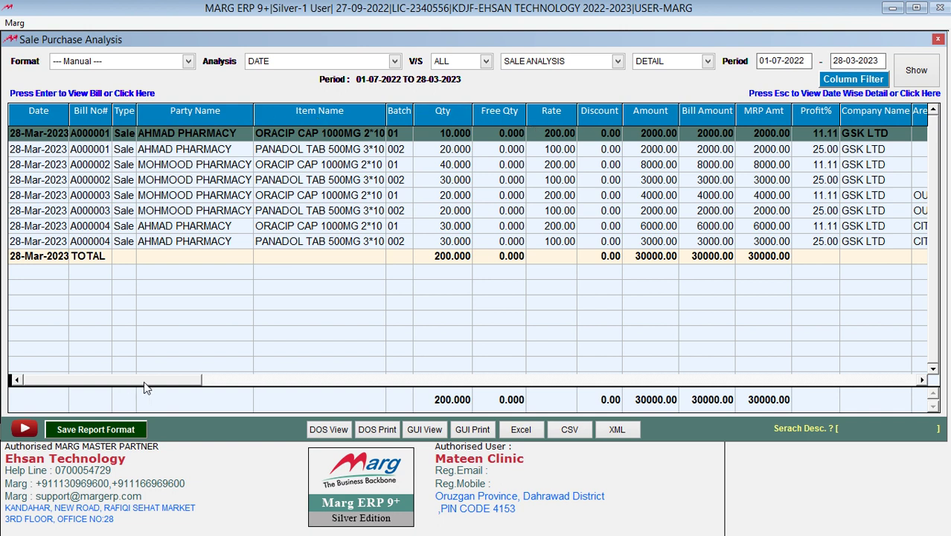
- Save the current report layout as the format DATE REPORT and check the saved formats, keeping Manual selected
click(226, 381)
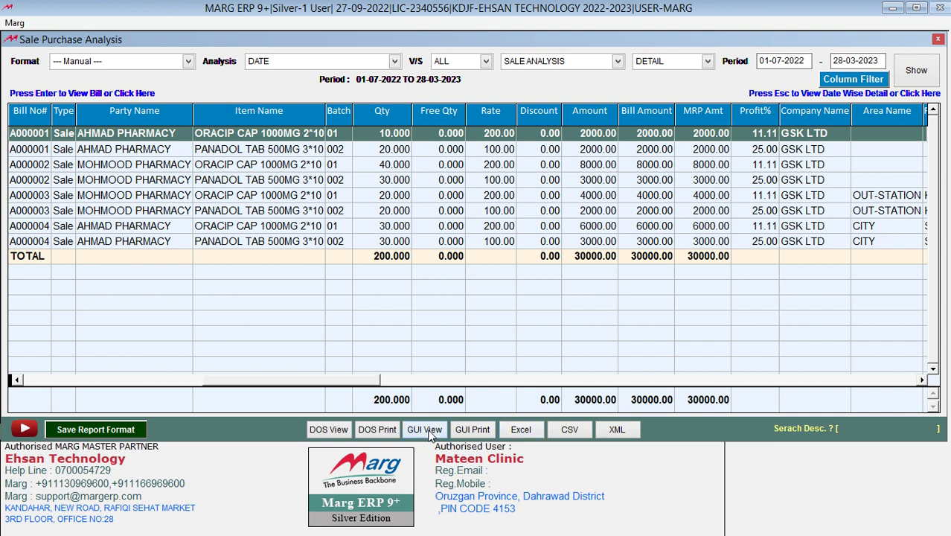
click(103, 431)
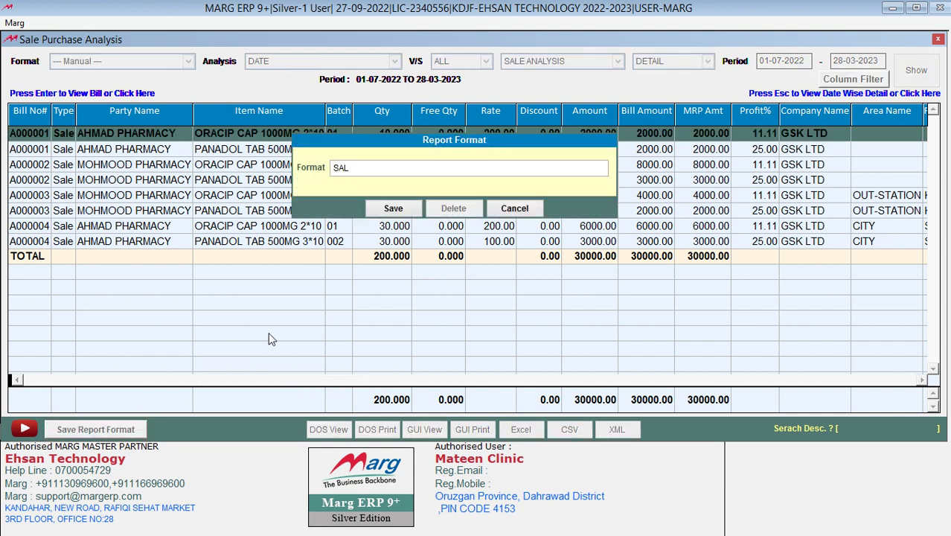
text(DATE REPO)
click(387, 210)
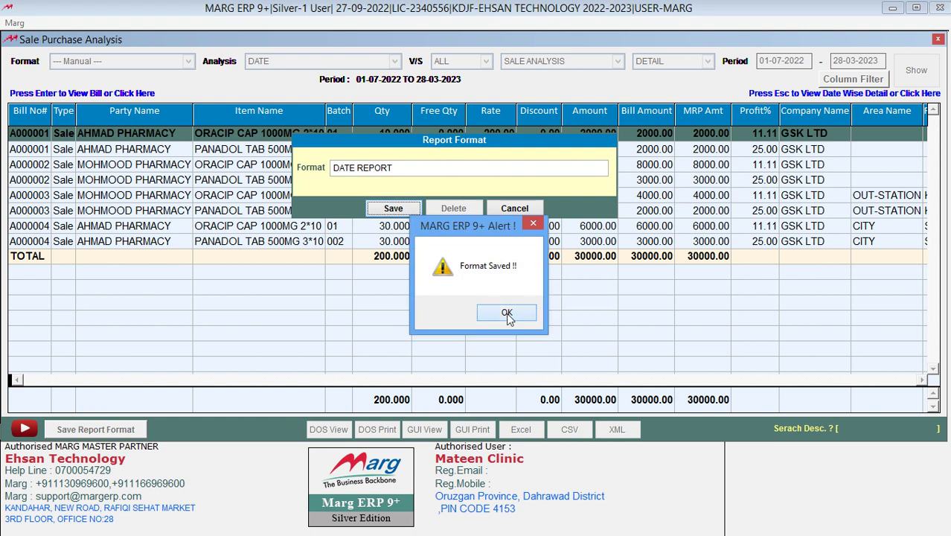
click(507, 314)
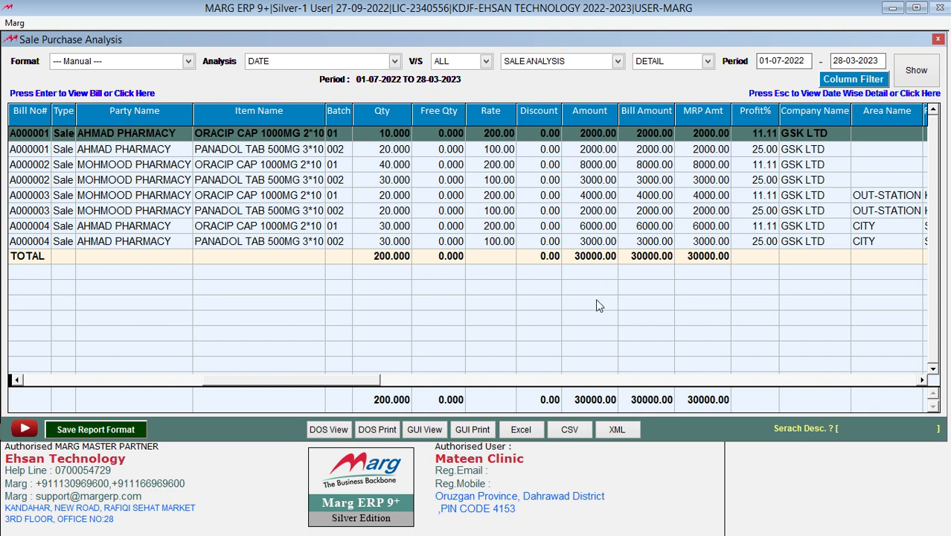
click(189, 62)
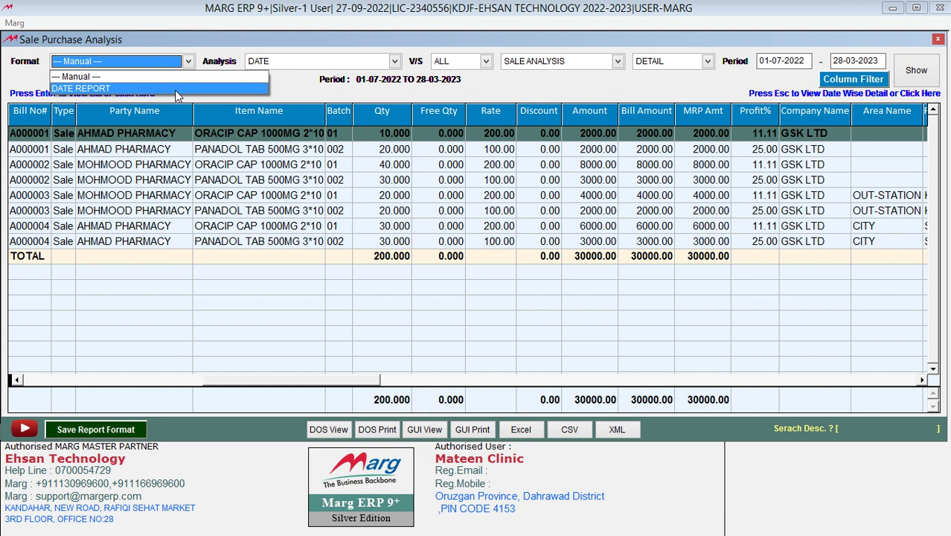
click(174, 77)
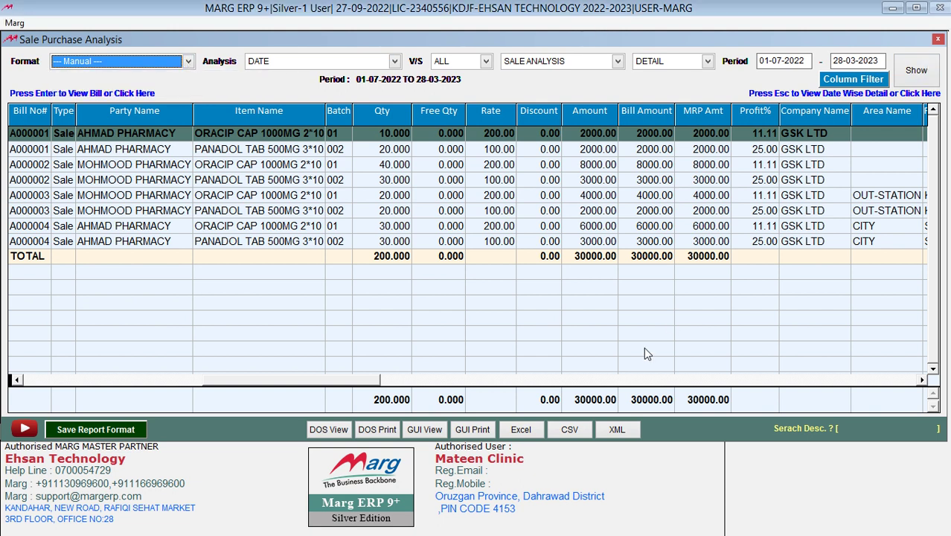
- Export the report to an Excel file with group and subgroup totals, dismissing the Office activation wizard
click(519, 431)
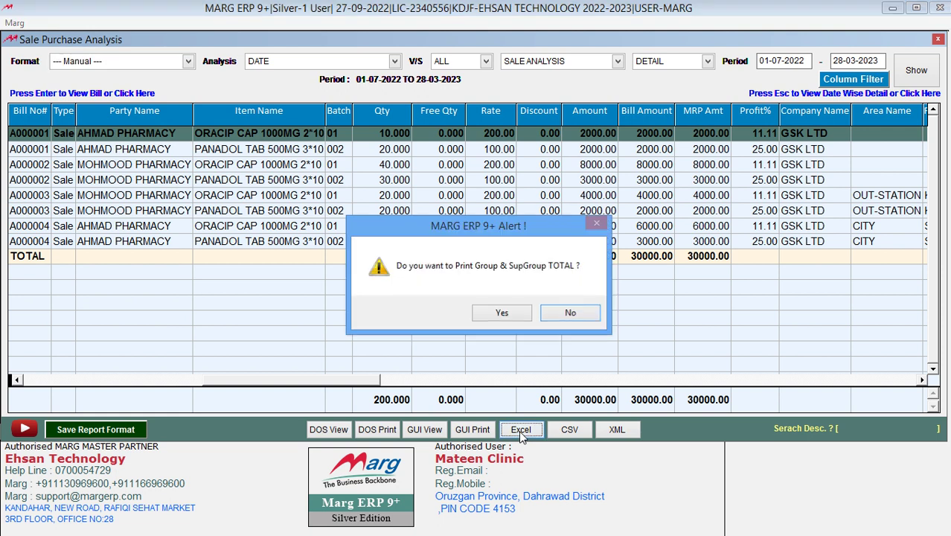
click(517, 315)
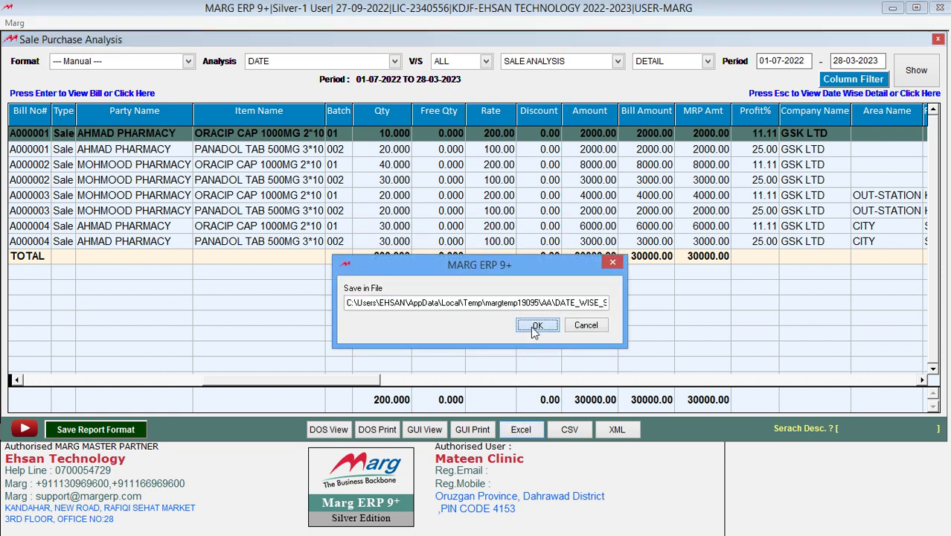
click(532, 332)
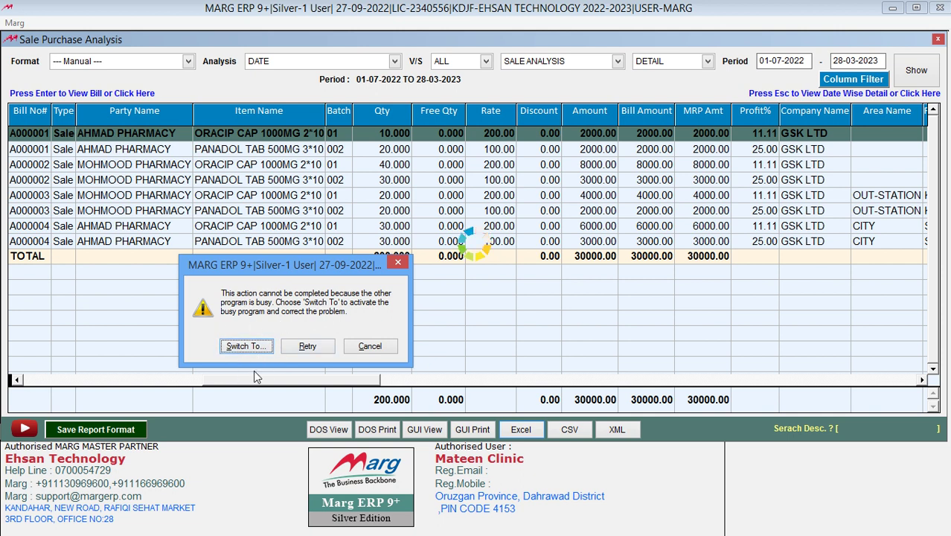
key(alt+Tab)
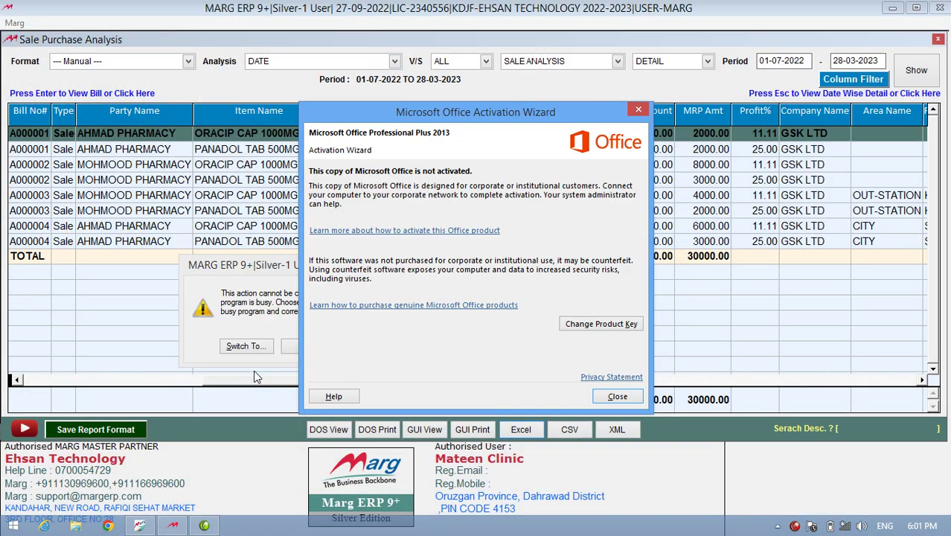
click(616, 397)
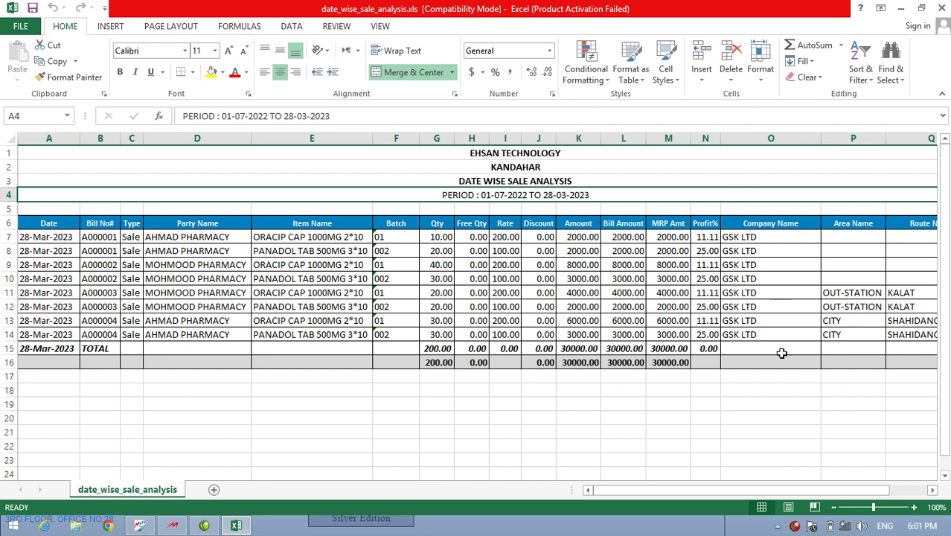
- Examine the exported date-wise sale analysis workbook in Excel and close it
click(309, 386)
click(297, 349)
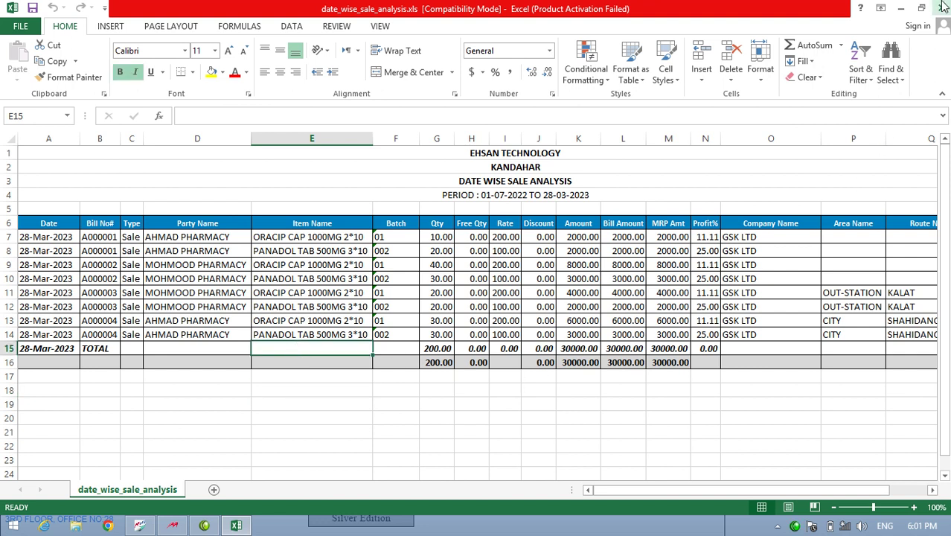
click(943, 6)
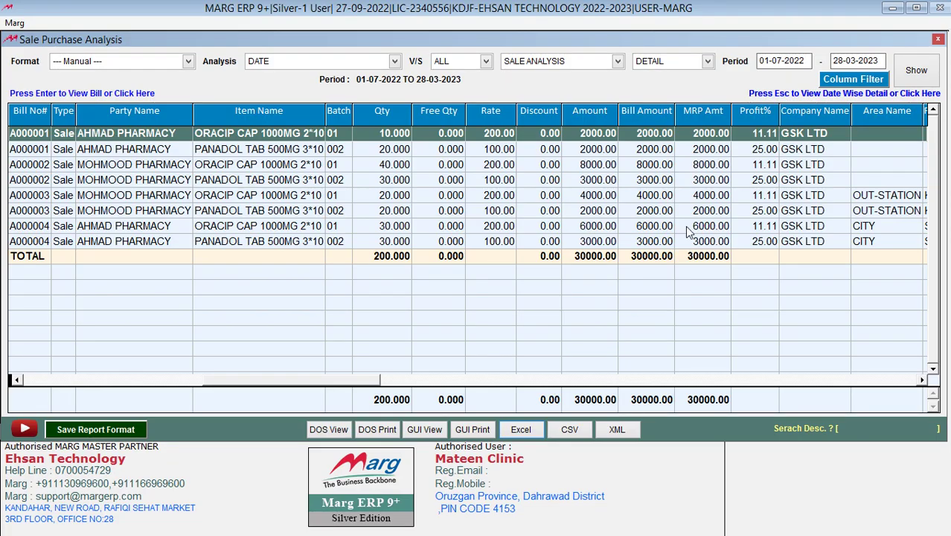
- Exit the current sale purchase analysis and reopen Business Analysis from the daily reports
click(936, 40)
key(Left)
key(Return)
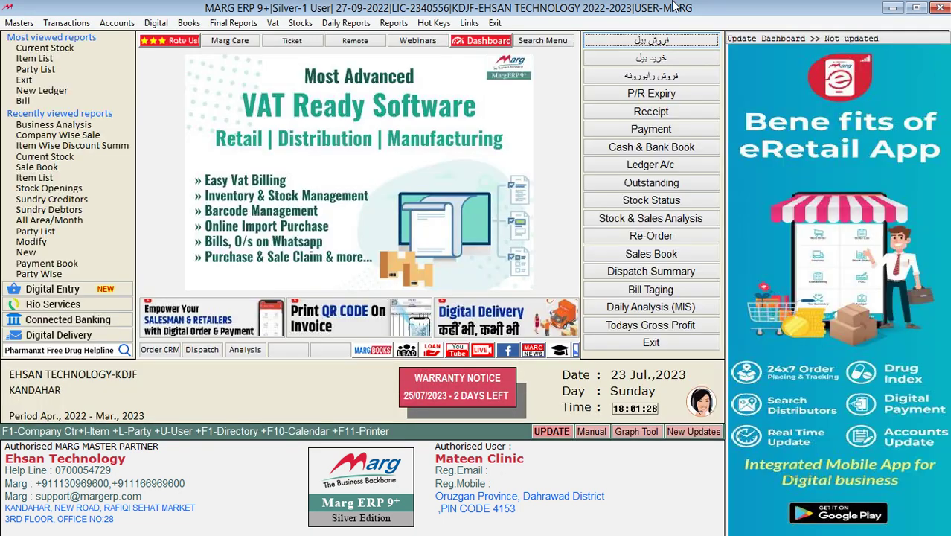
click(345, 23)
mouse_move(363, 51)
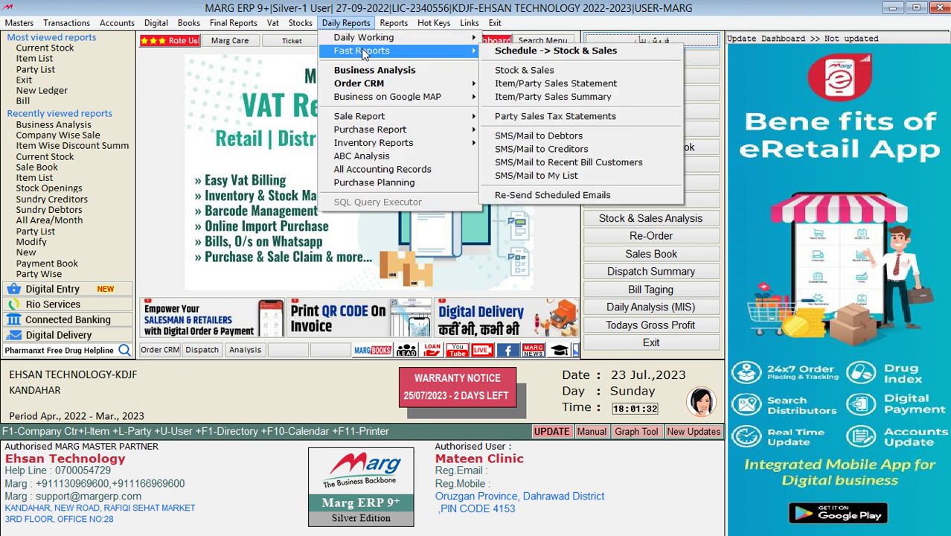
click(372, 70)
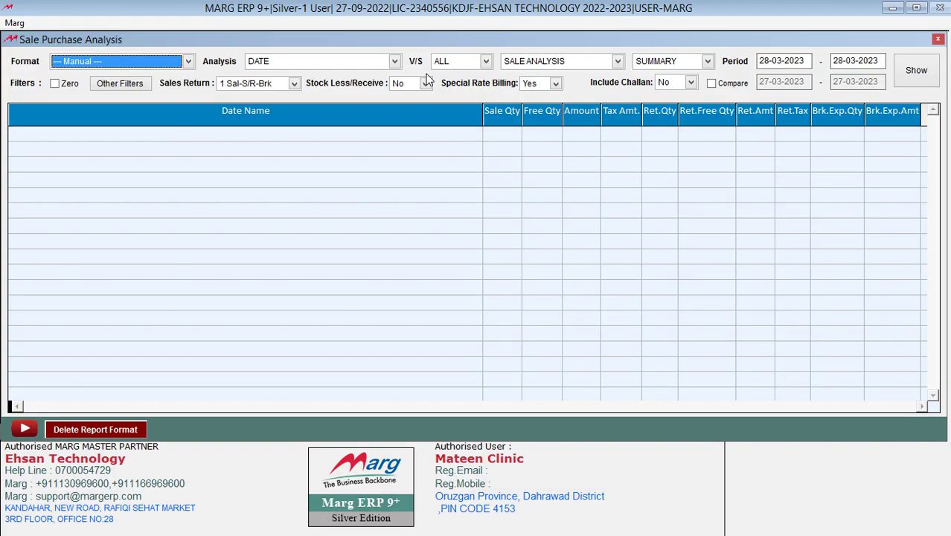
- Load the saved DATE REPORT format and show its sale analysis report
click(172, 59)
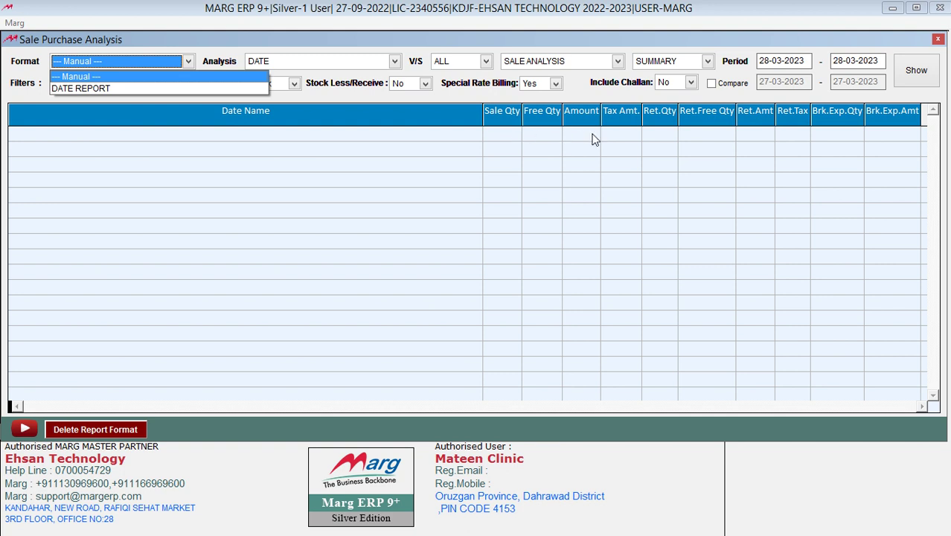
click(170, 89)
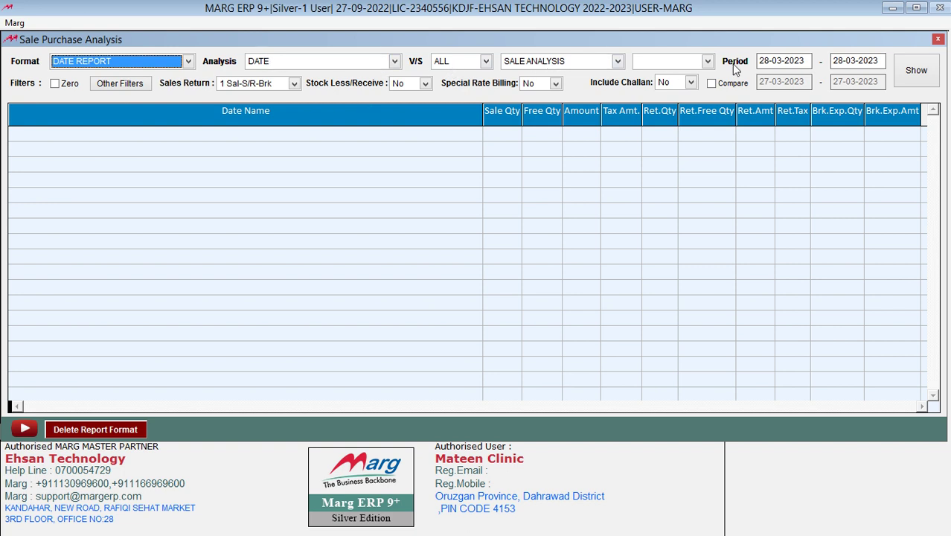
click(909, 71)
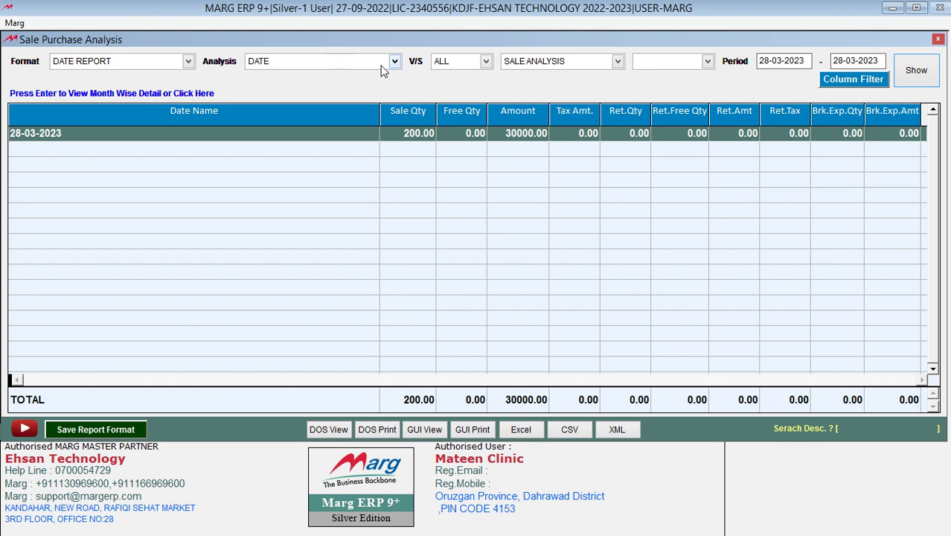
- Change the analysis basis to ITEM and show the item-wise sale summary
click(396, 63)
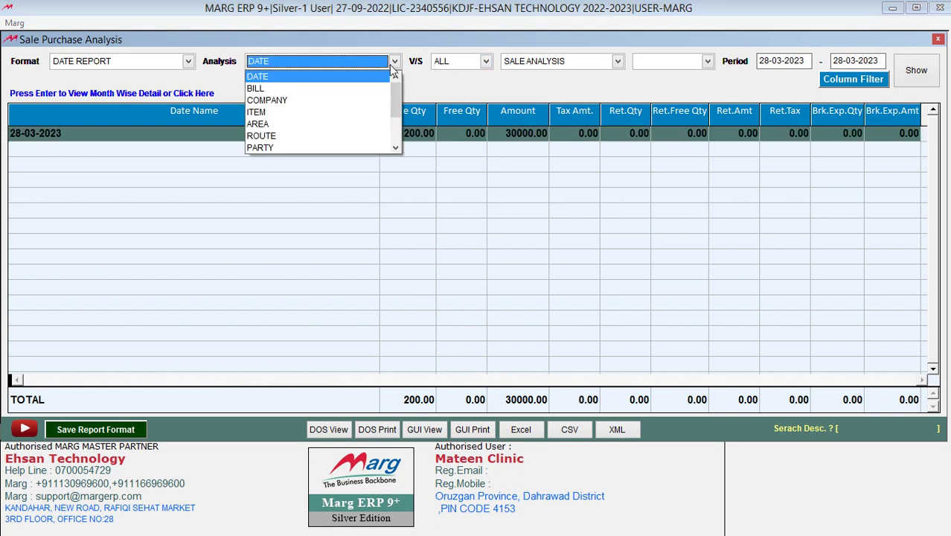
click(315, 113)
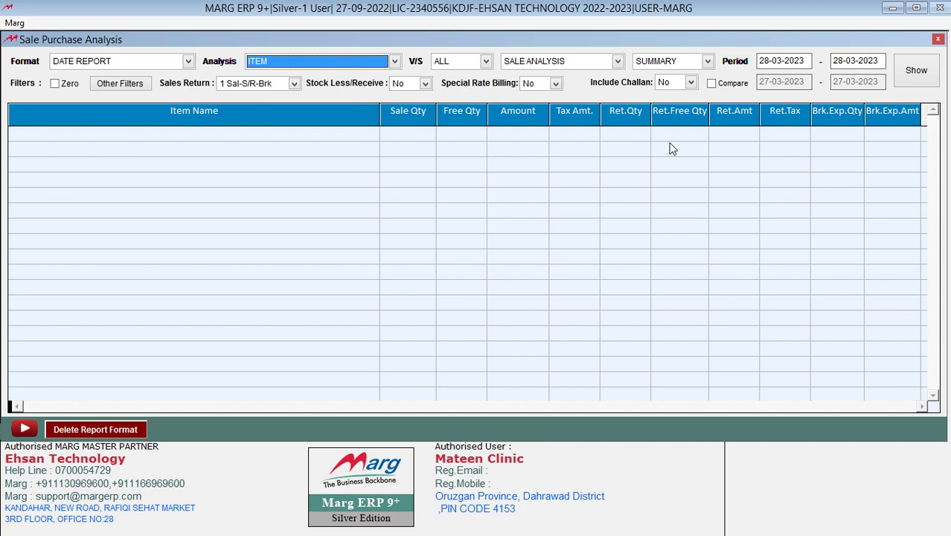
click(917, 73)
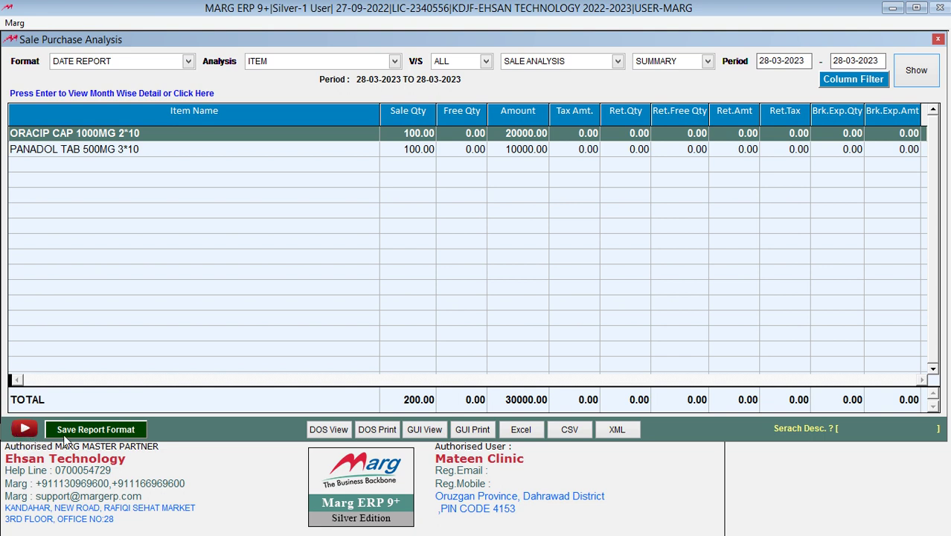
- Open the online video tutorial on Business Analysis from the report window
click(21, 431)
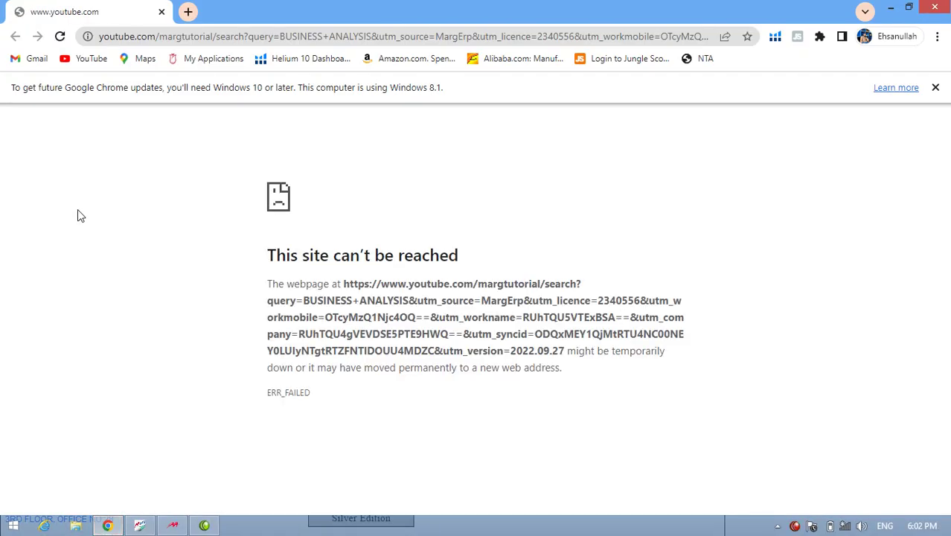